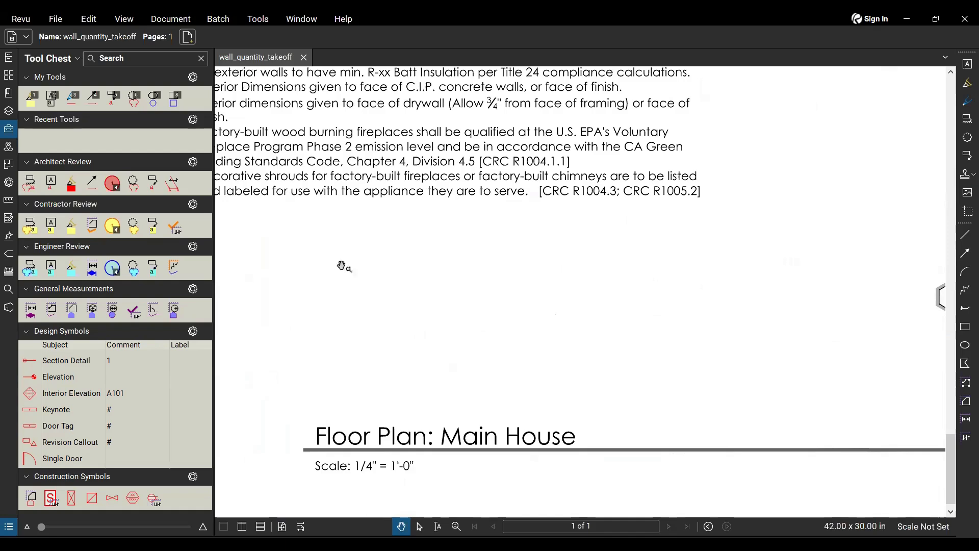
# Apply a custom scale of 0.25 in = 1'-0" with 1/32 precision to the current page
pyautogui.click(259, 19)
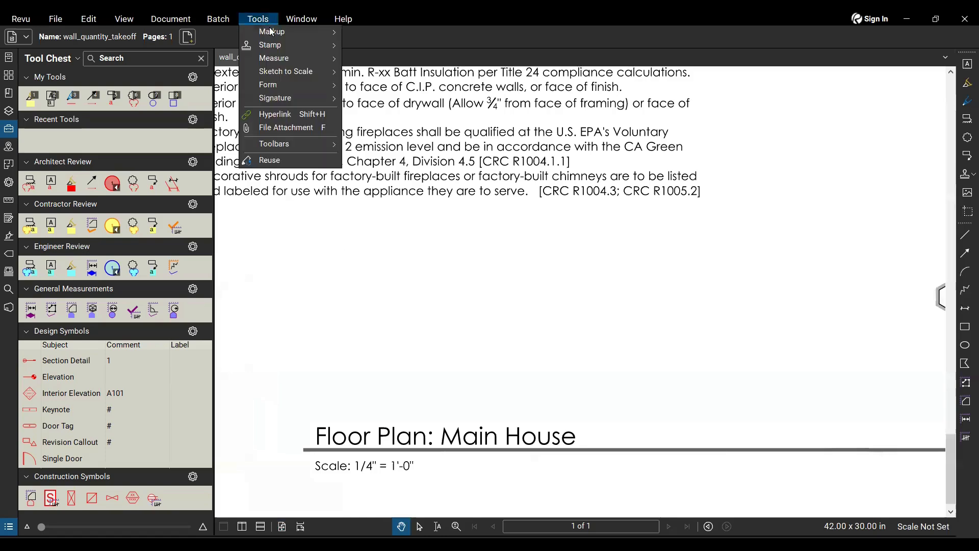
pyautogui.moveTo(286, 60)
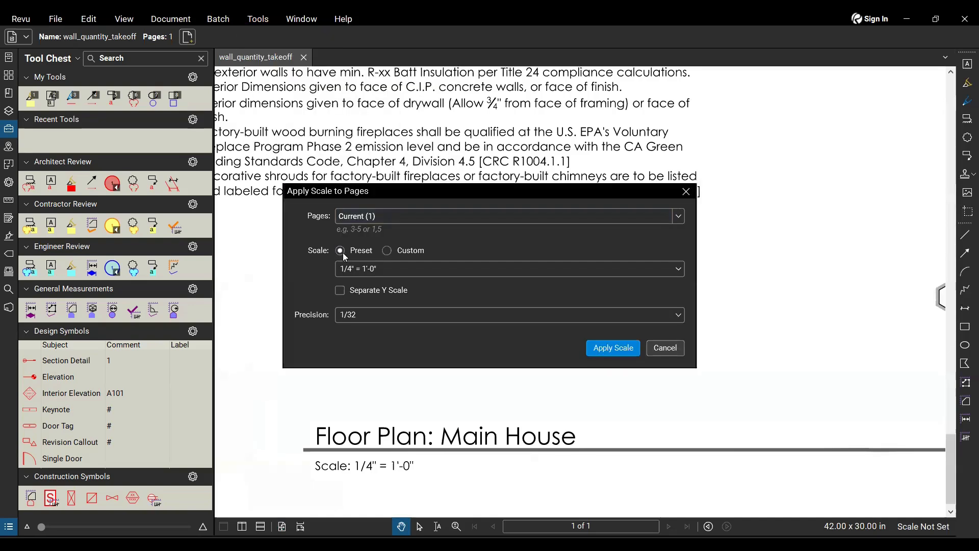
pyautogui.click(389, 269)
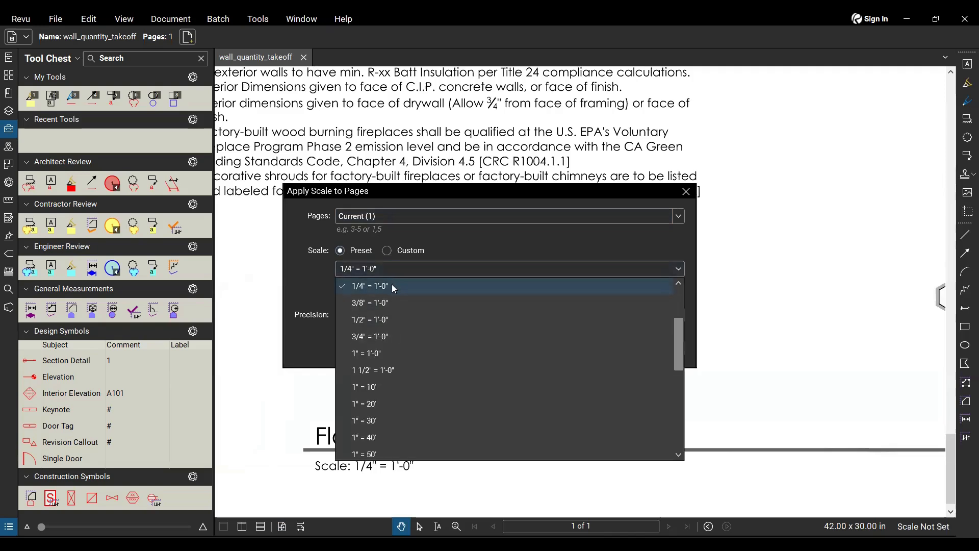
pyautogui.click(393, 287)
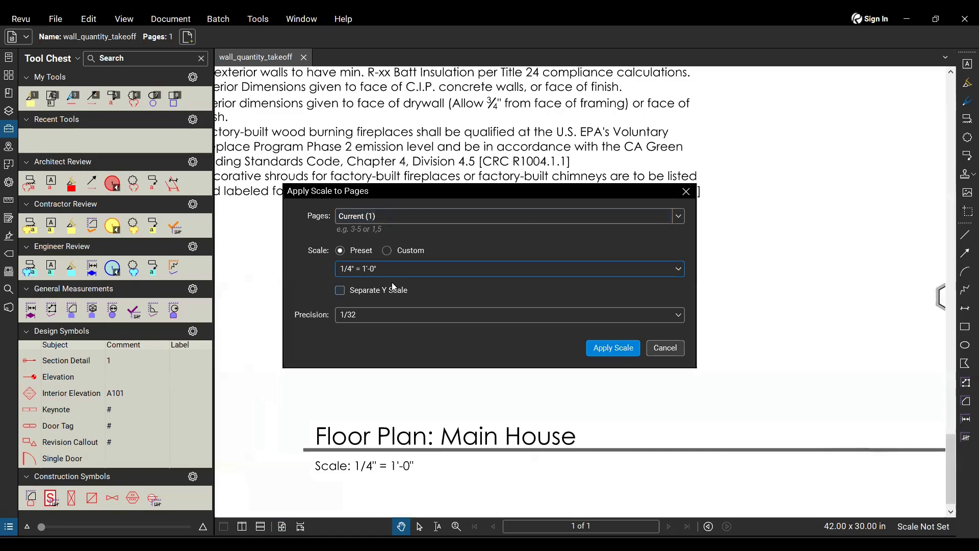
pyautogui.click(387, 251)
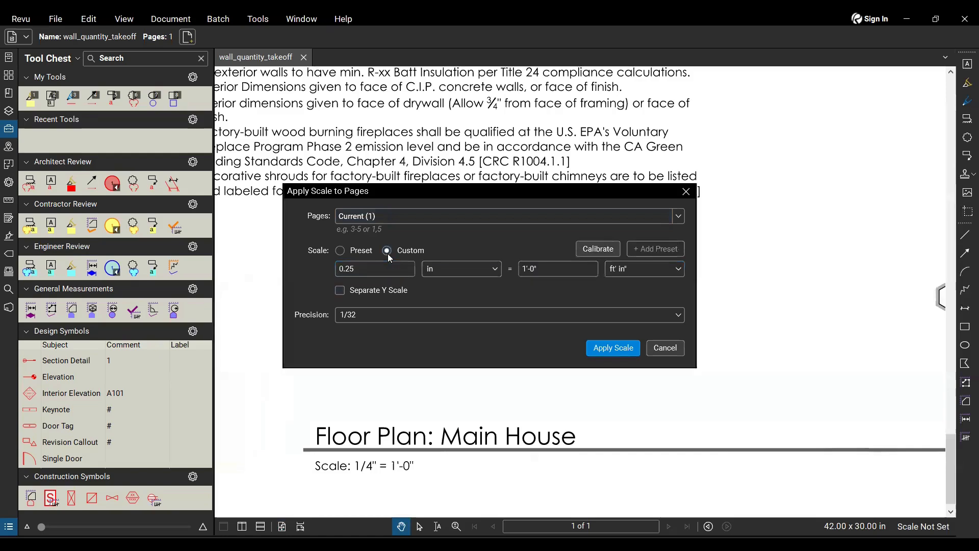
pyautogui.click(338, 269)
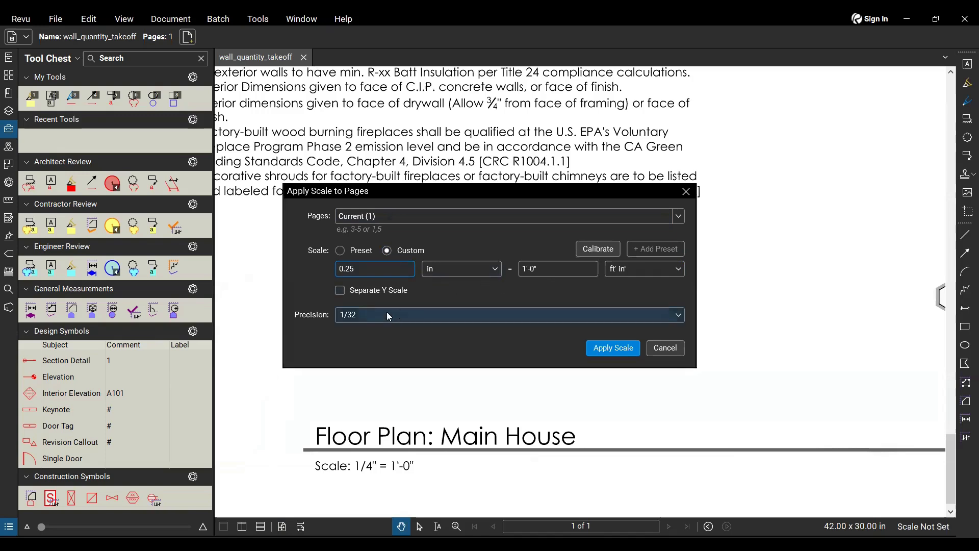
pyautogui.click(411, 320)
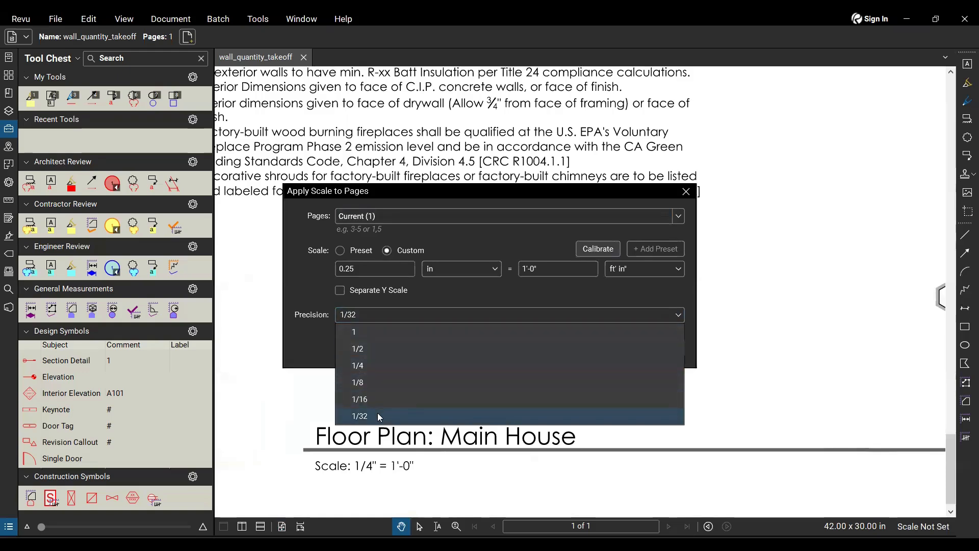
pyautogui.click(377, 416)
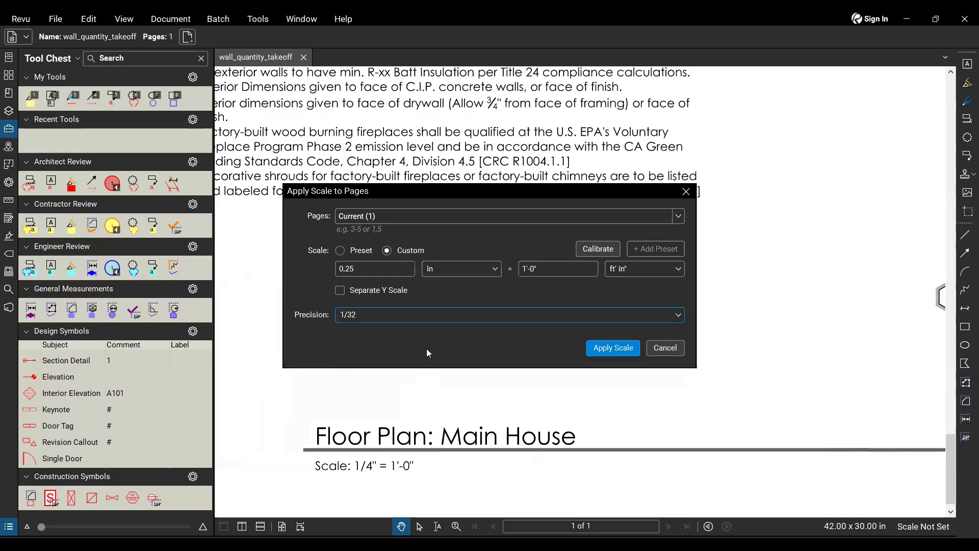
pyautogui.click(613, 348)
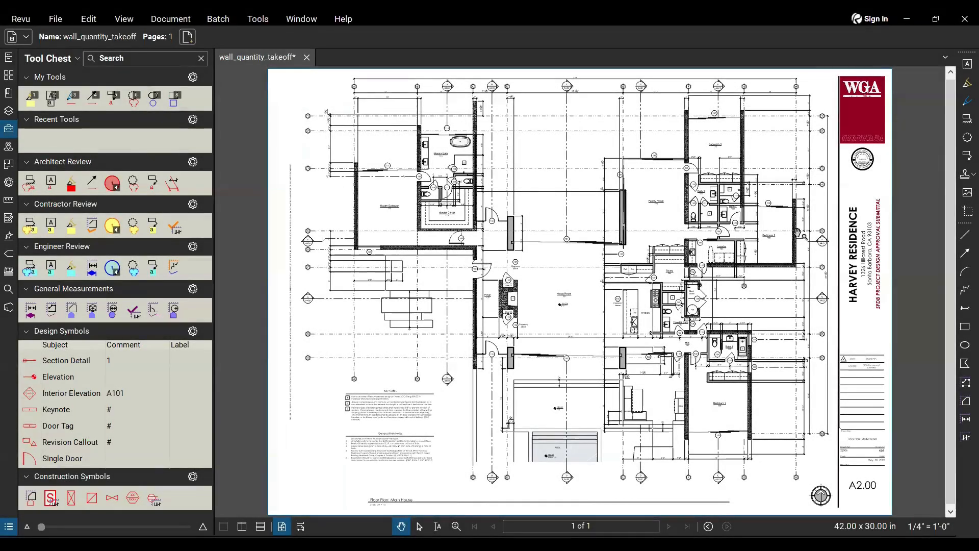
# Draw a polylength measurement about 23'-4" long down the centre of the Master Bedroom's exterior wall, on the side opposite the Master Bath
pyautogui.click(258, 19)
pyautogui.moveTo(271, 62)
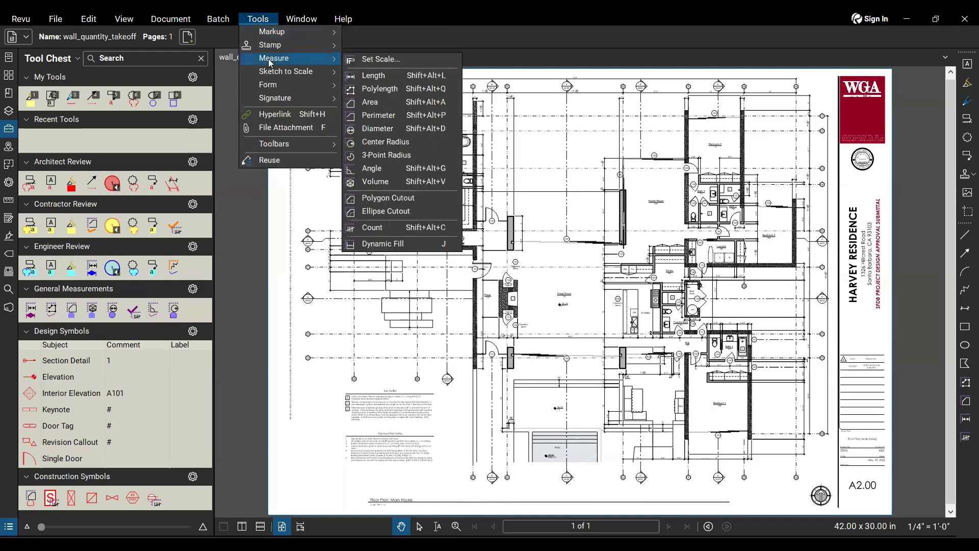
pyautogui.click(392, 88)
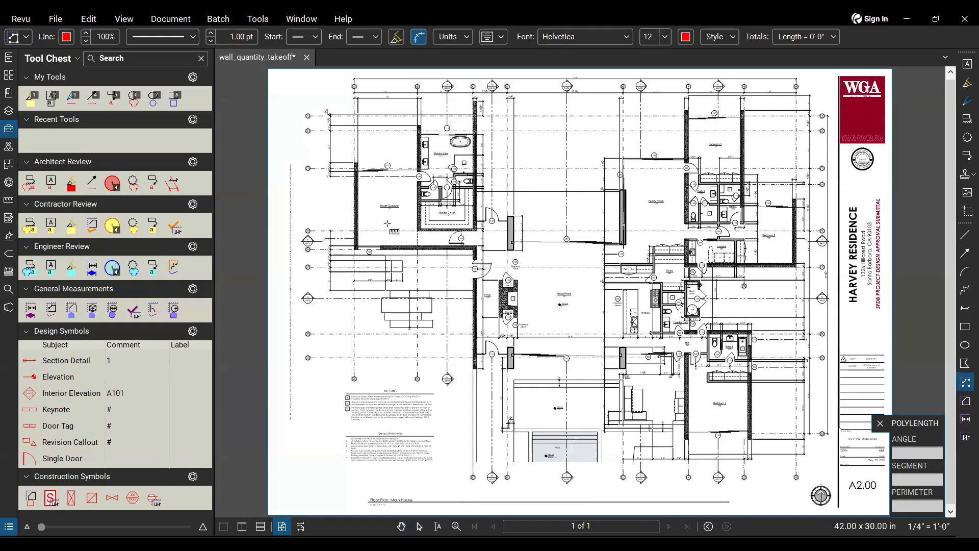
pyautogui.scroll(3, 347, 168)
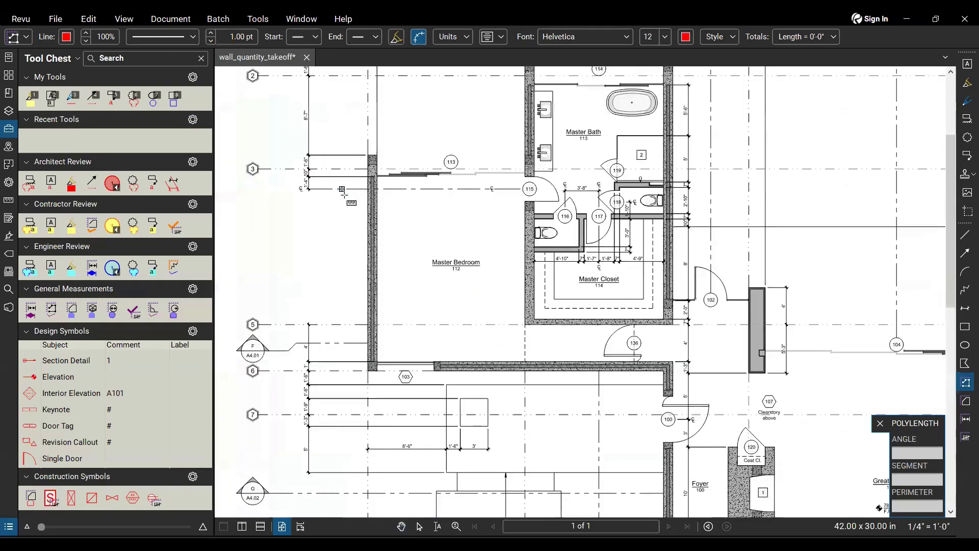
pyautogui.scroll(2, 342, 189)
pyautogui.scroll(5, 400, 140)
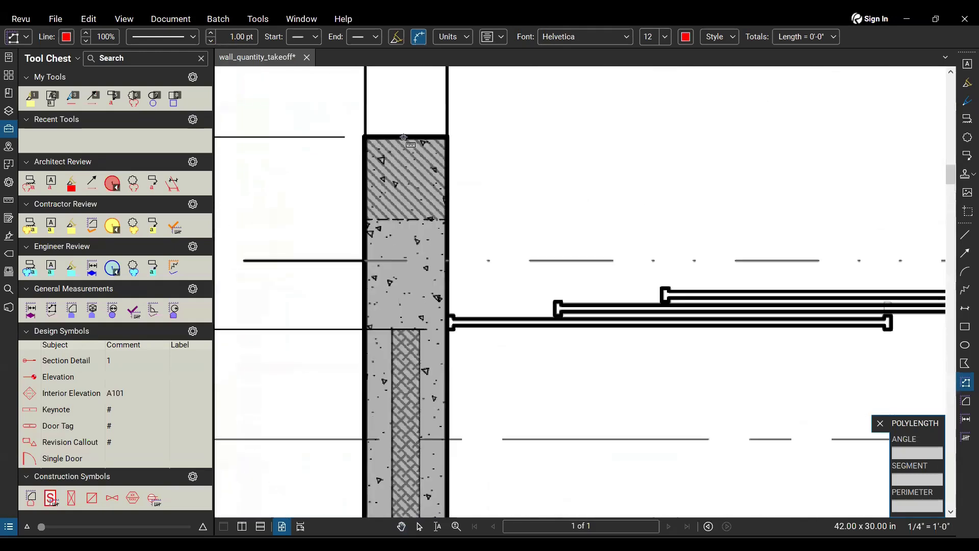
pyautogui.scroll(1, 403, 137)
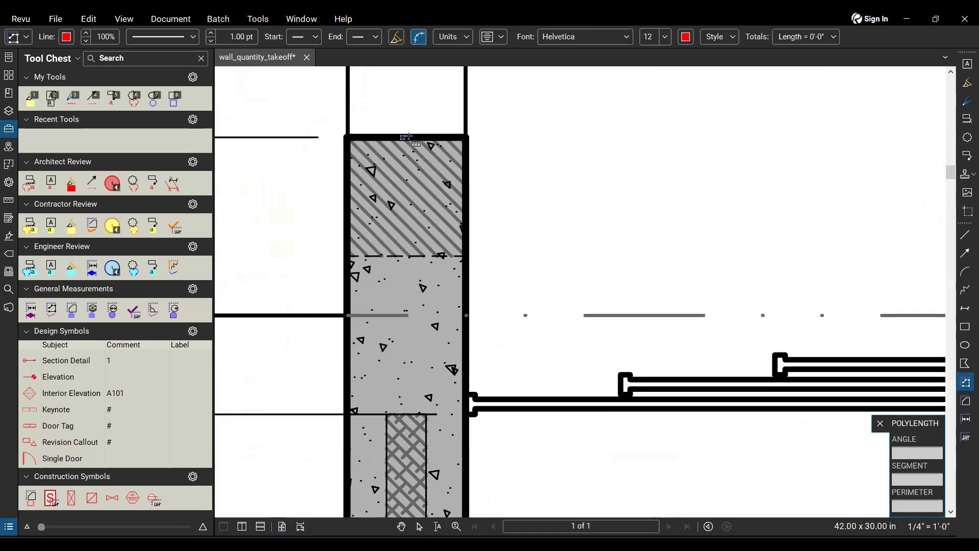
pyautogui.click(407, 137)
pyautogui.scroll(-3, 425, 138)
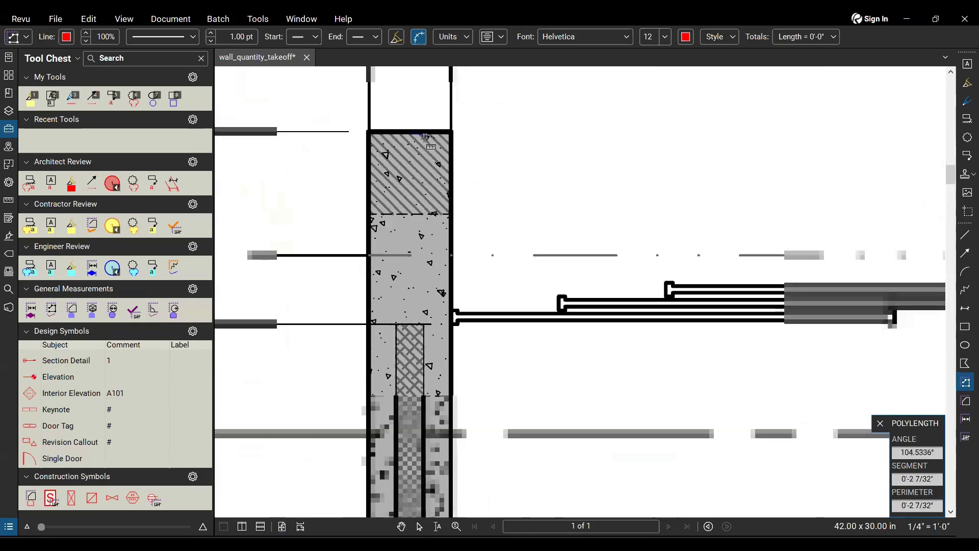
pyautogui.scroll(-4, 425, 140)
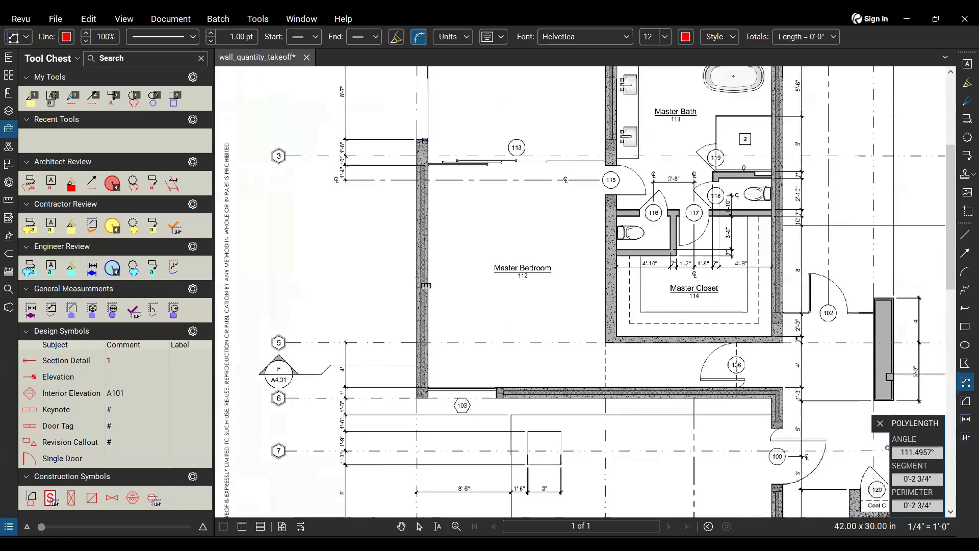
pyautogui.scroll(8, 413, 427)
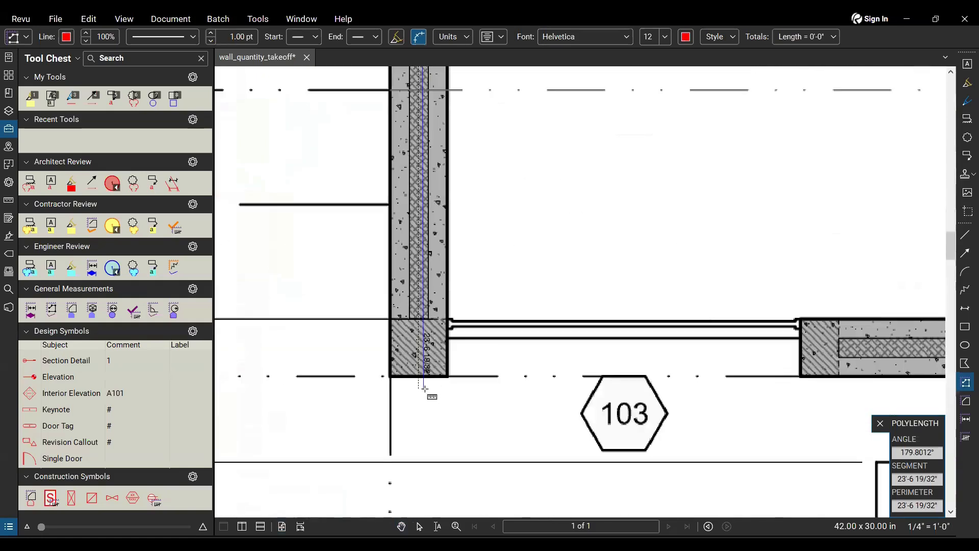
pyautogui.click(415, 363)
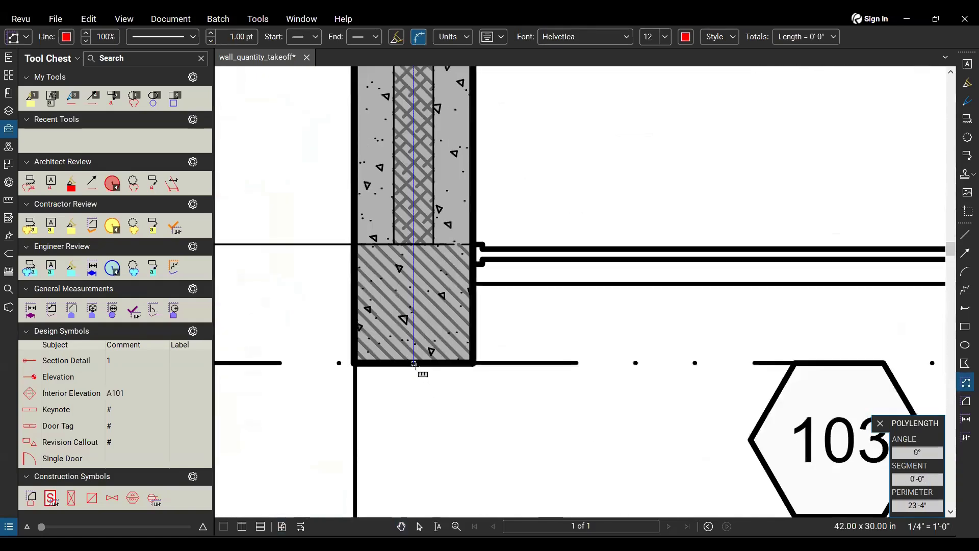
pyautogui.scroll(-1, 431, 393)
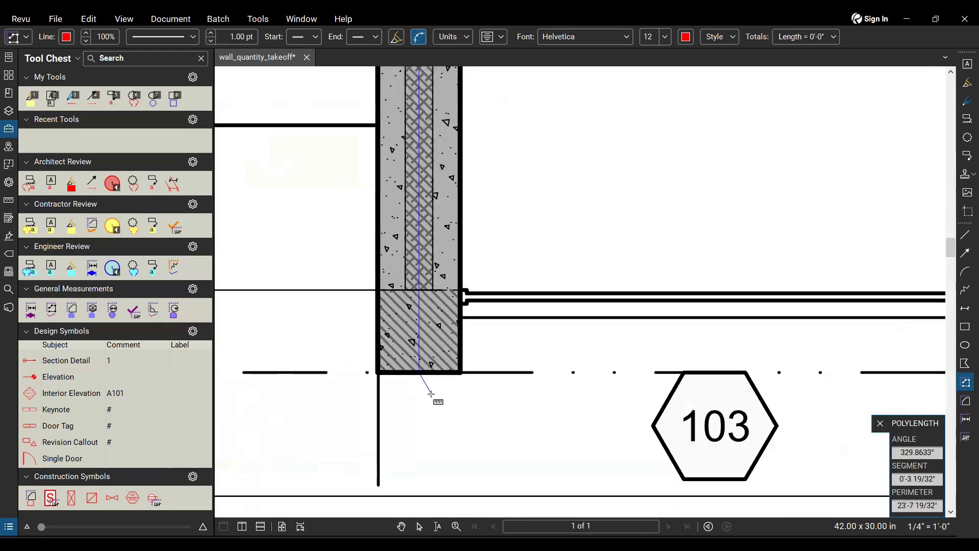
pyautogui.press('Return')
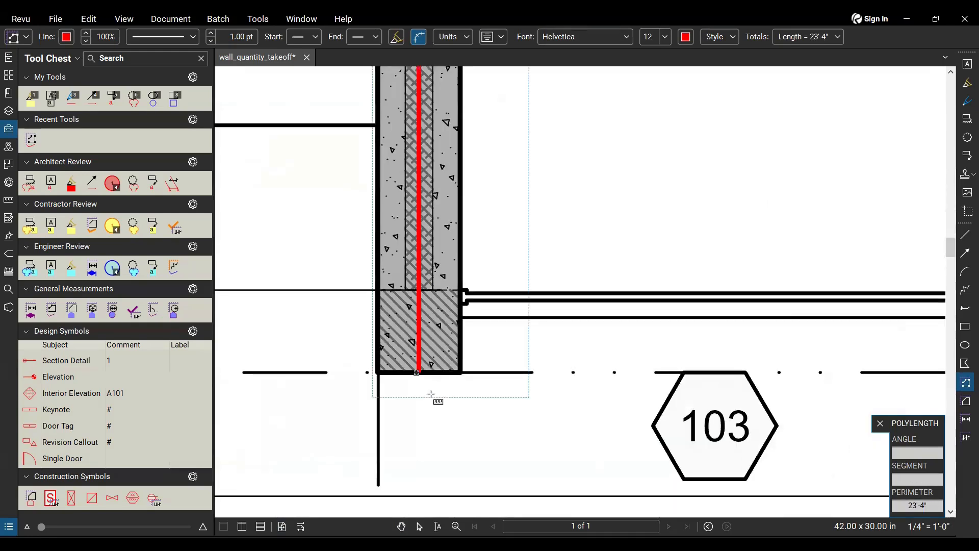
# Open the properties of the Master Bedroom wall measurement and set its subject to "Exterior Wall"
pyautogui.scroll(-5, 430, 393)
pyautogui.scroll(4, 429, 282)
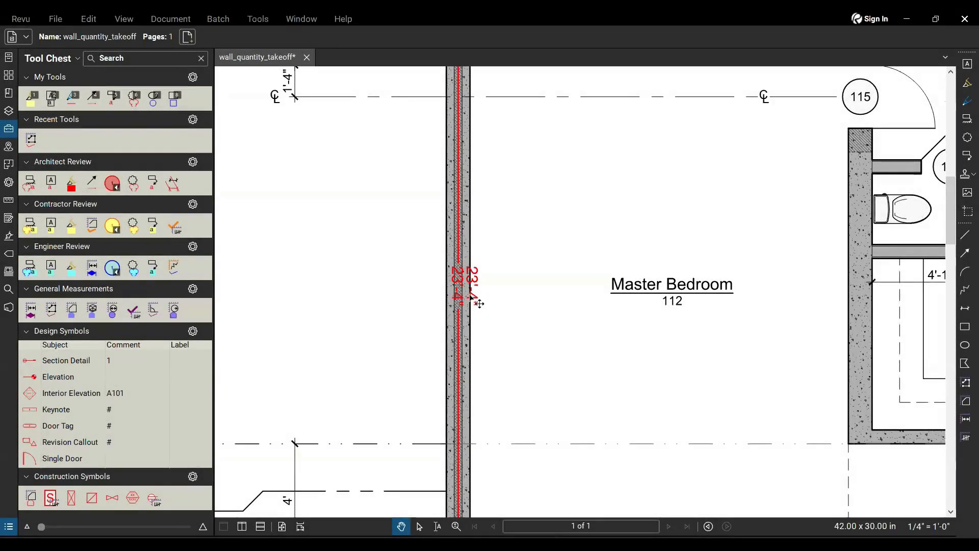
pyautogui.rightClick(465, 292)
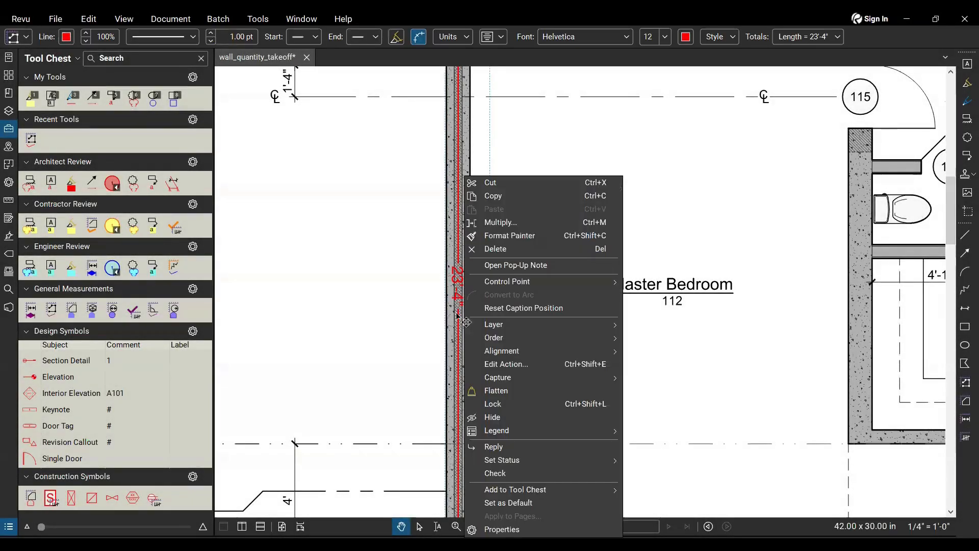
pyautogui.click(502, 529)
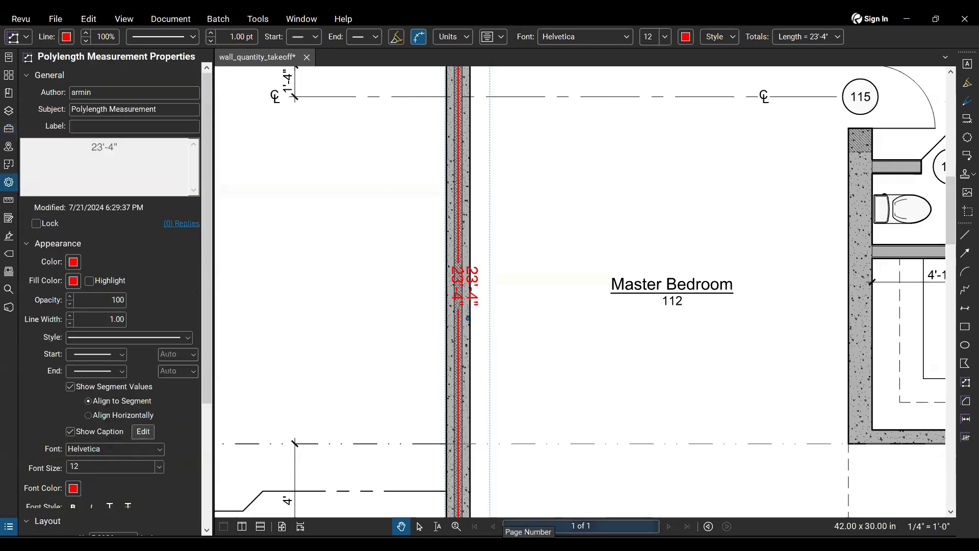
pyautogui.click(112, 122)
pyautogui.click(144, 112)
pyautogui.moveTo(143, 117); pyautogui.dragTo(29, 136)
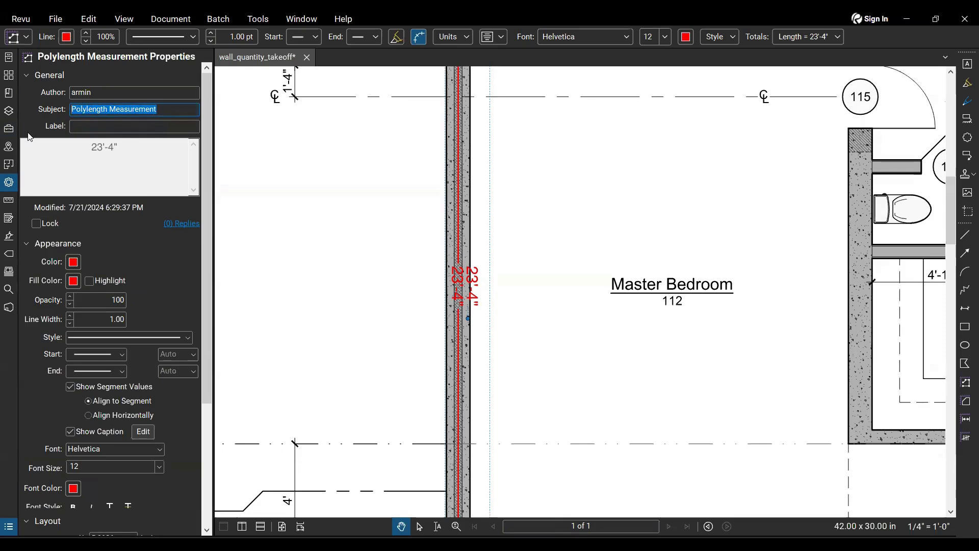
pyautogui.write('Exterior Wall')
pyautogui.press('Return')
# Label the exterior wall measurement "Concrete Cavity Wall" and change its line style to dashed
pyautogui.click(96, 122)
pyautogui.write('Concrete Cavity Wall')
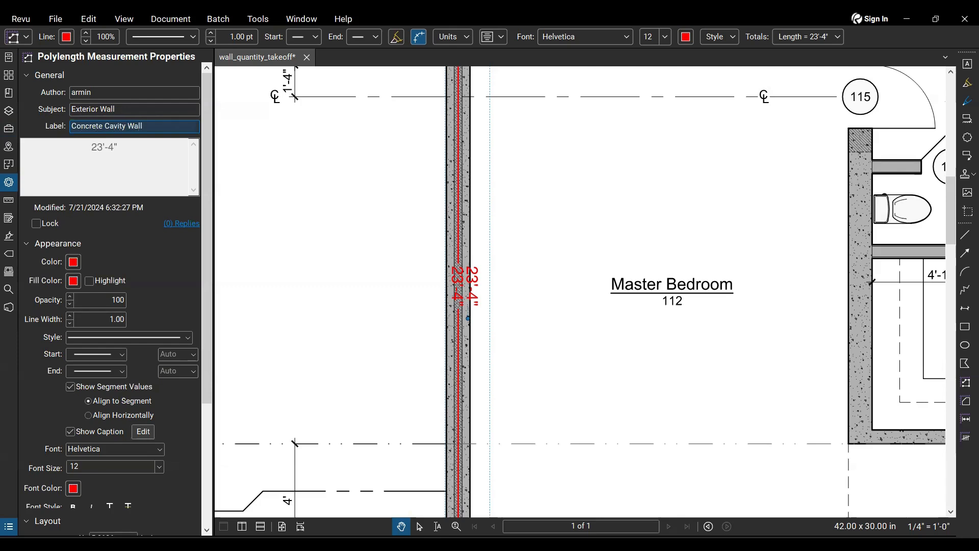
pyautogui.press('Return')
pyautogui.scroll(-3, 127, 279)
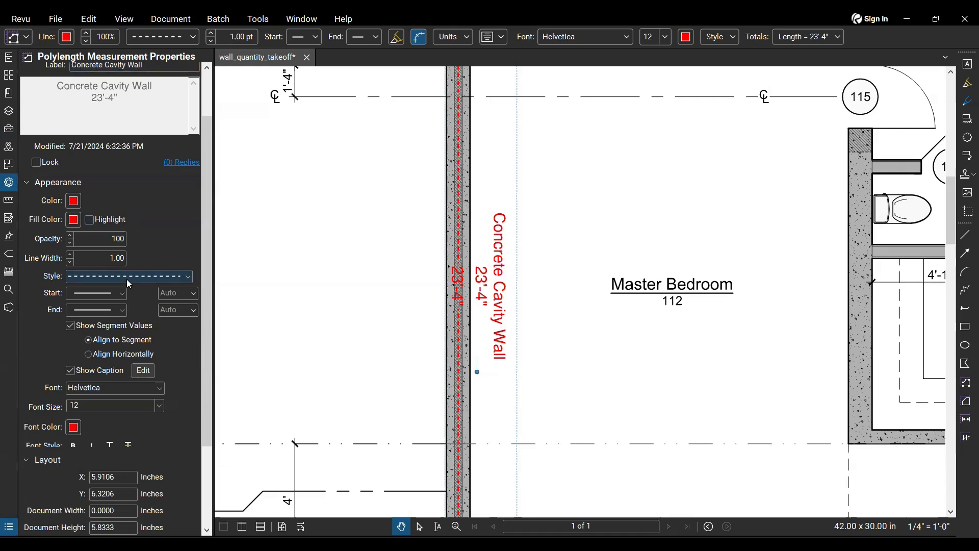
pyautogui.click(12, 134)
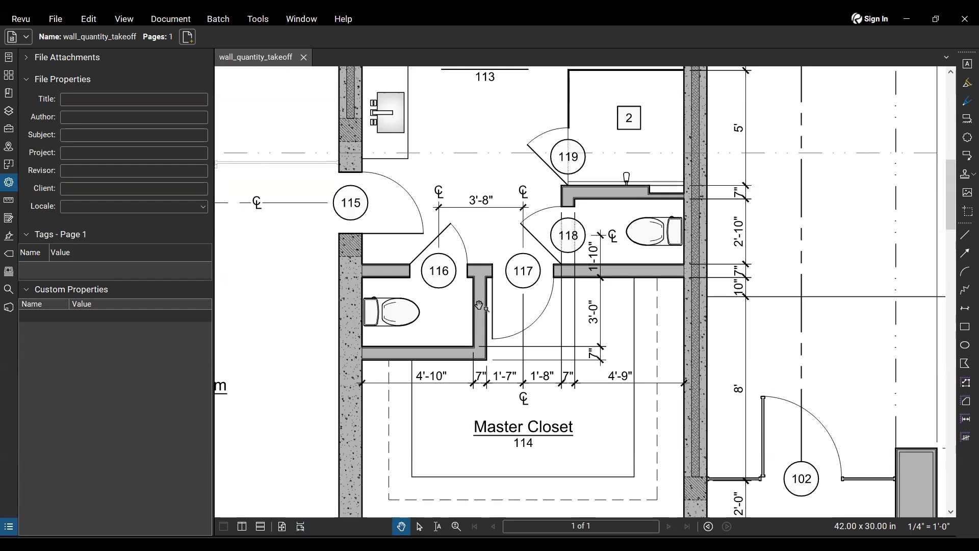
# Draw a polylength measurement about 14'-0" long along the interior wall through doors 116 and 117, between the two concrete walls
pyautogui.click(262, 20)
pyautogui.moveTo(271, 58)
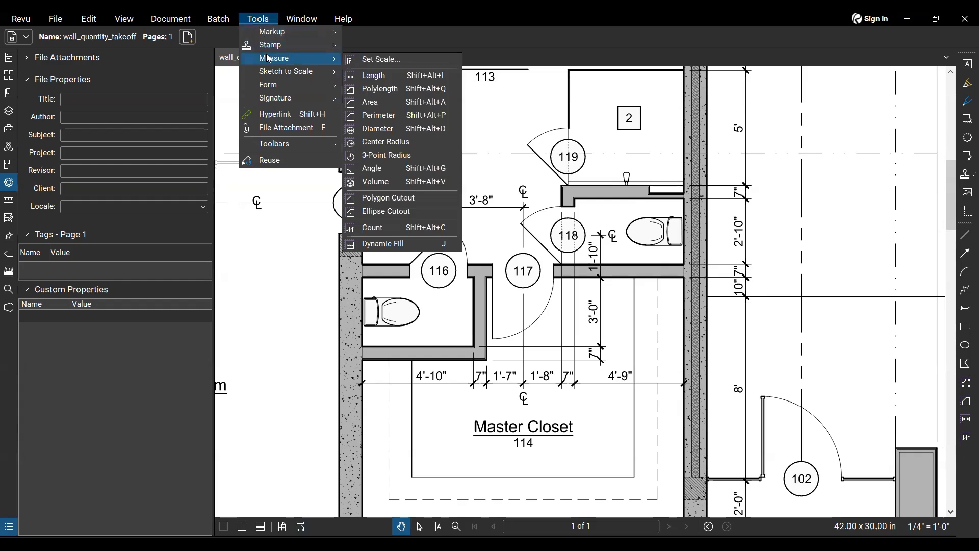
pyautogui.click(380, 89)
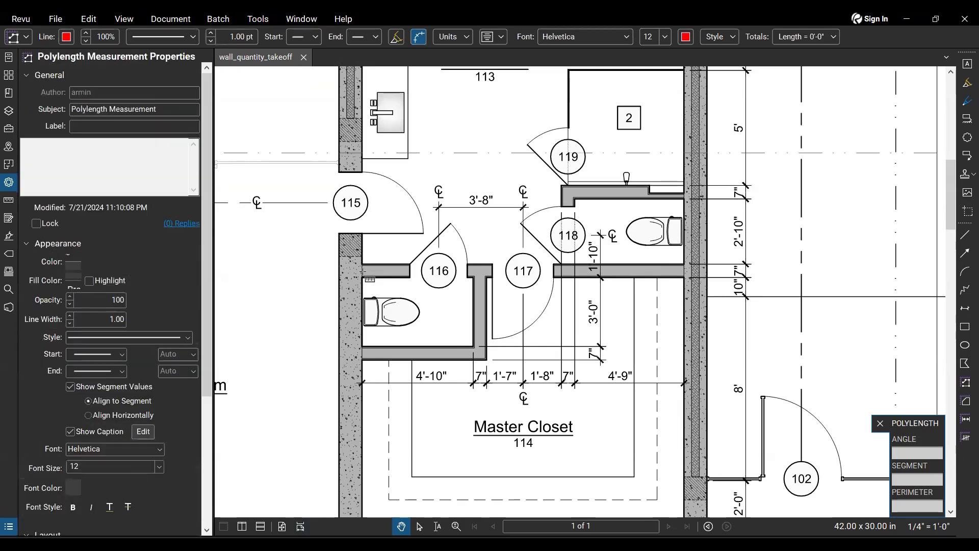
pyautogui.scroll(5, 362, 271)
pyautogui.click(361, 271)
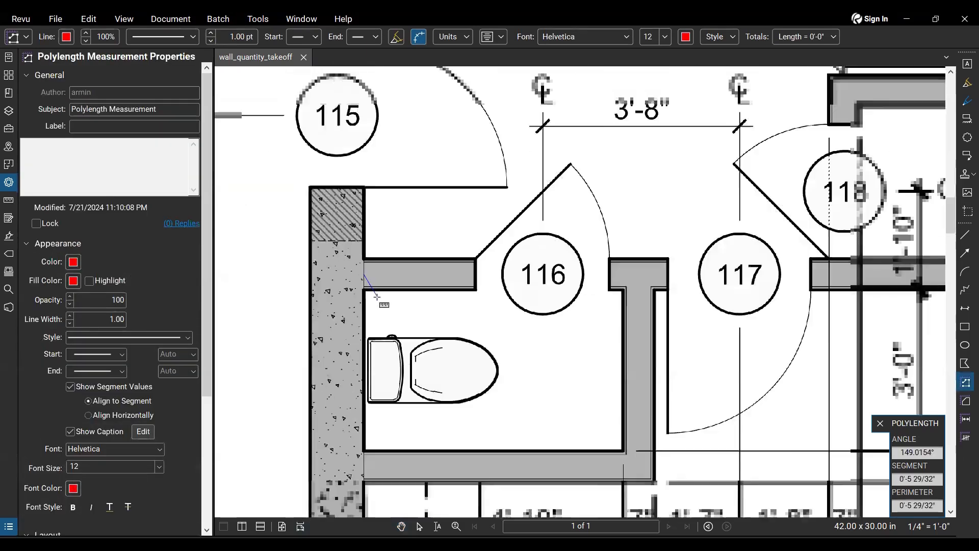
pyautogui.scroll(-3, 383, 301)
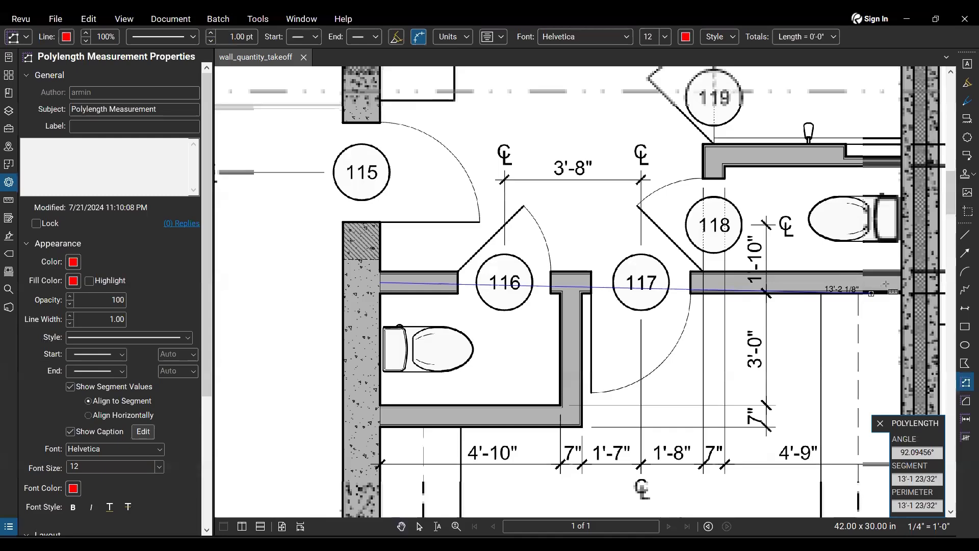
pyautogui.click(899, 283)
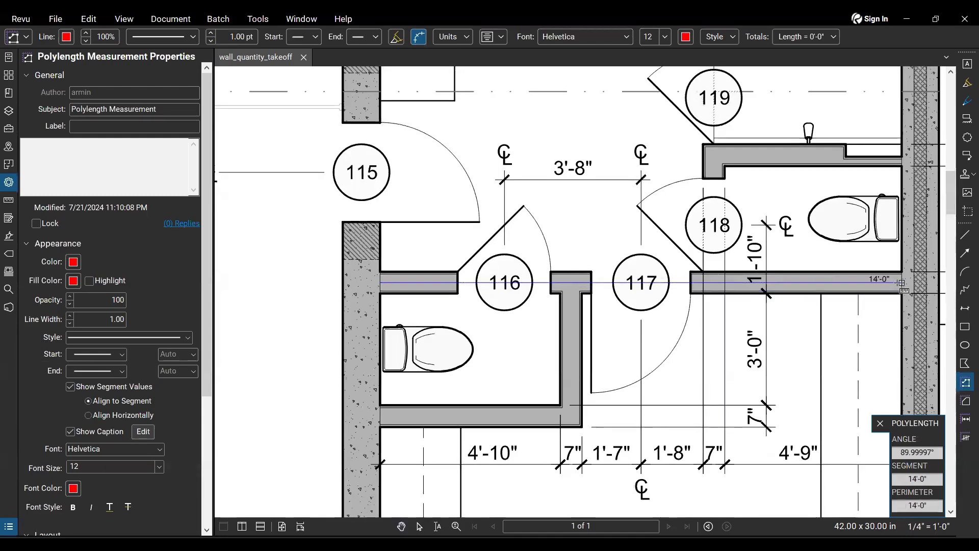
pyautogui.press('Return')
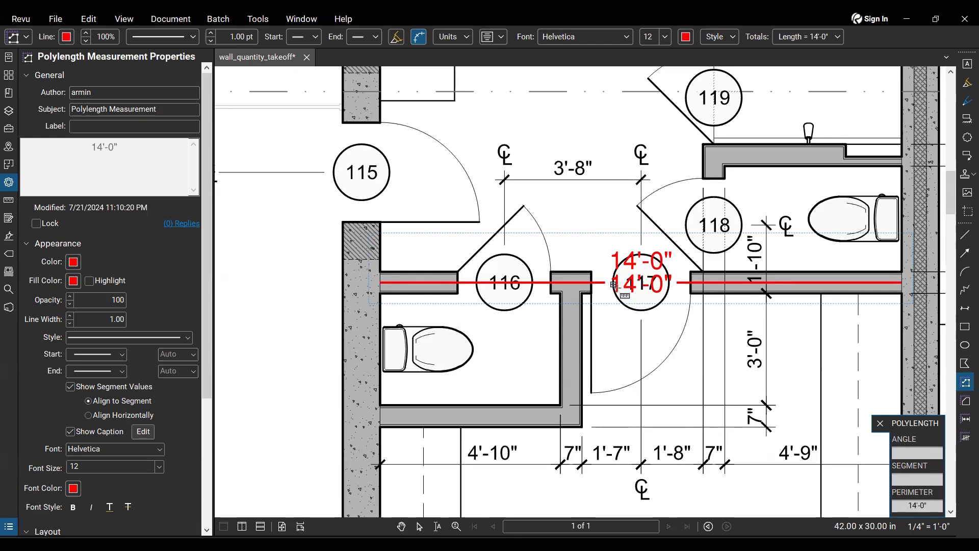
pyautogui.press('Escape')
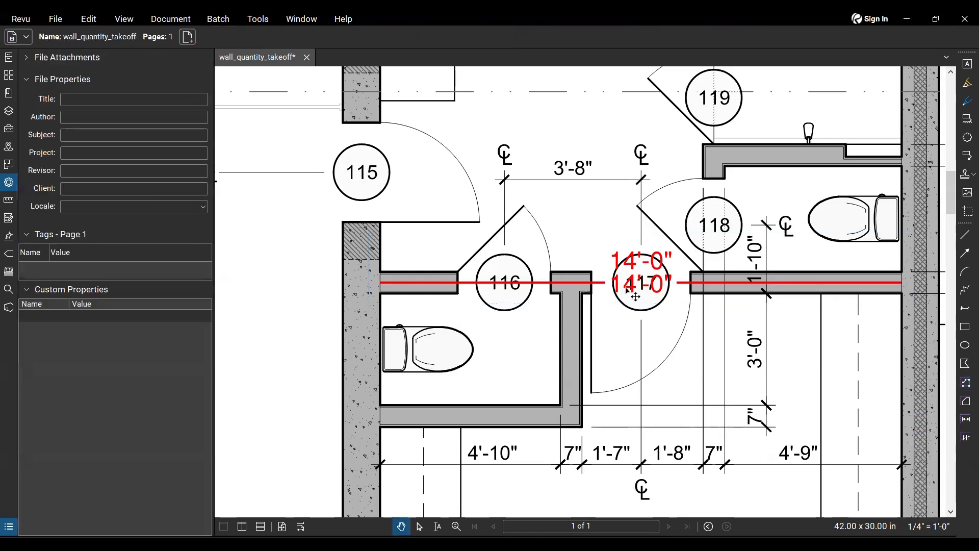
# Open the properties of the interior wall measurement through doors 116 and 117 and set its subject to "Interior Wall"
pyautogui.click(629, 289)
pyautogui.rightClick(631, 288)
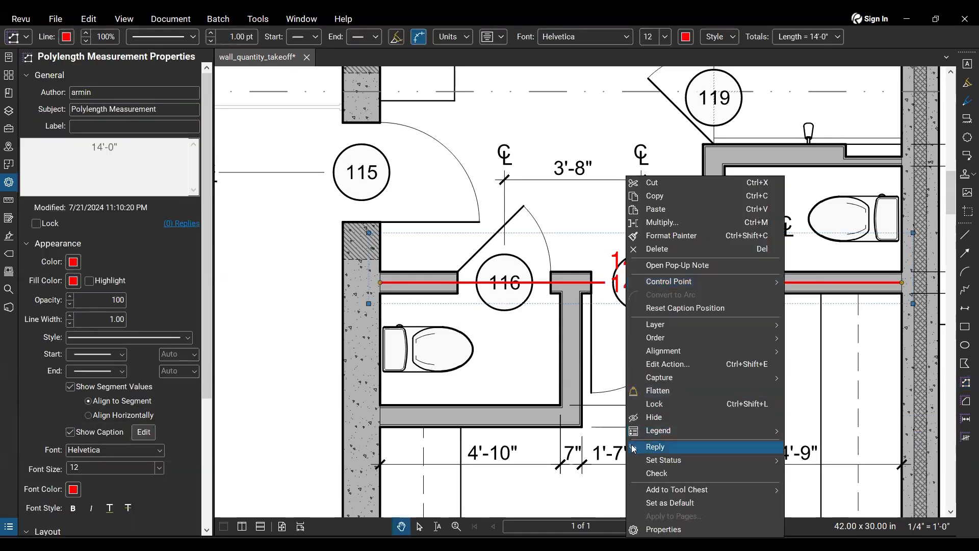
pyautogui.click(663, 530)
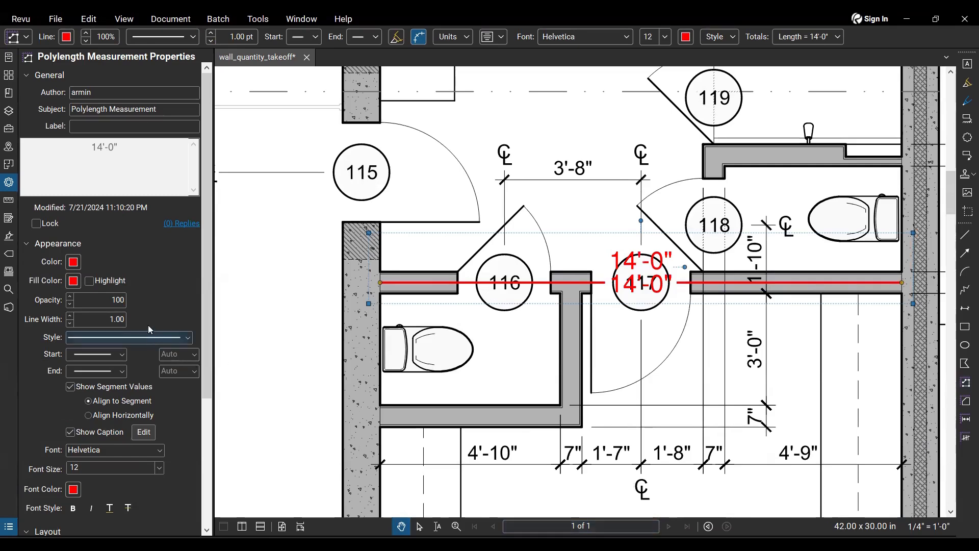
pyautogui.click(98, 110)
pyautogui.tripleClick(96, 110)
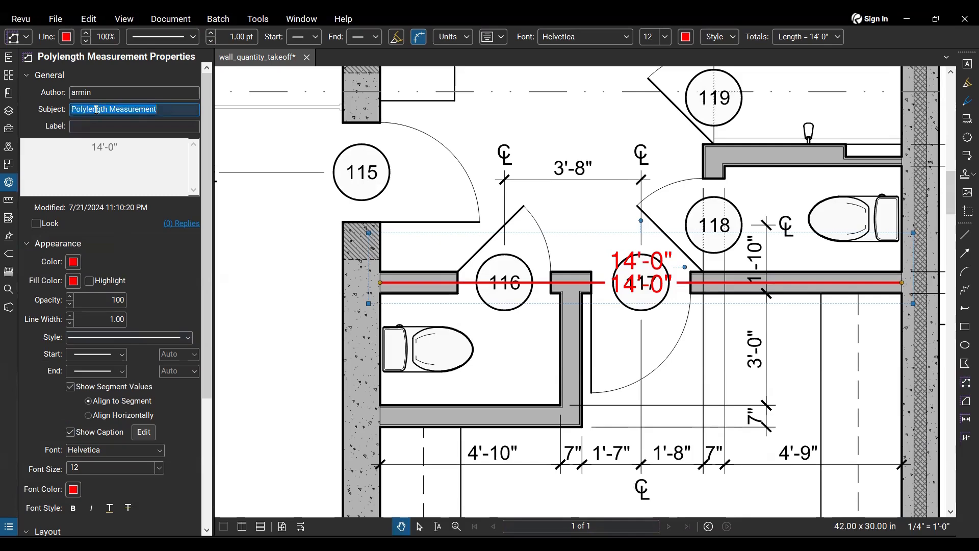
pyautogui.write('Interior Wall')
pyautogui.press('Return')
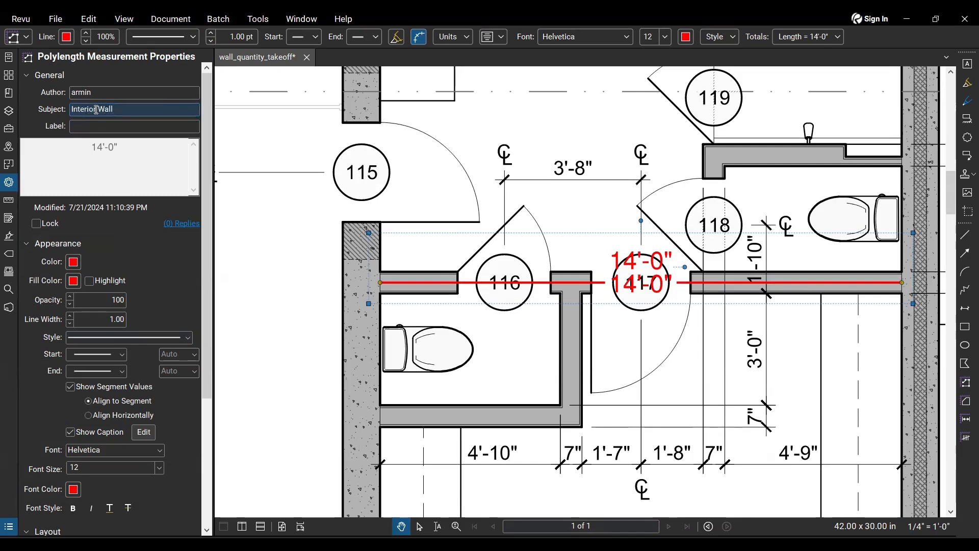
# Label the interior wall measurement "Drywall"
pyautogui.click(81, 126)
pyautogui.write('Drywal')
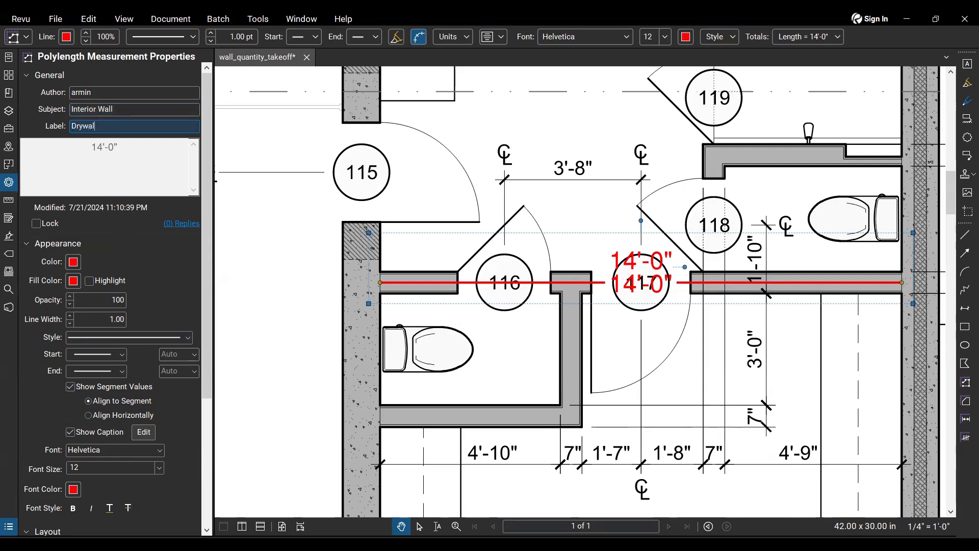
pyautogui.write('l')
# Change the interior wall measurement's colour to blue and turn off its caption, keeping the segment values shown
pyautogui.click(74, 263)
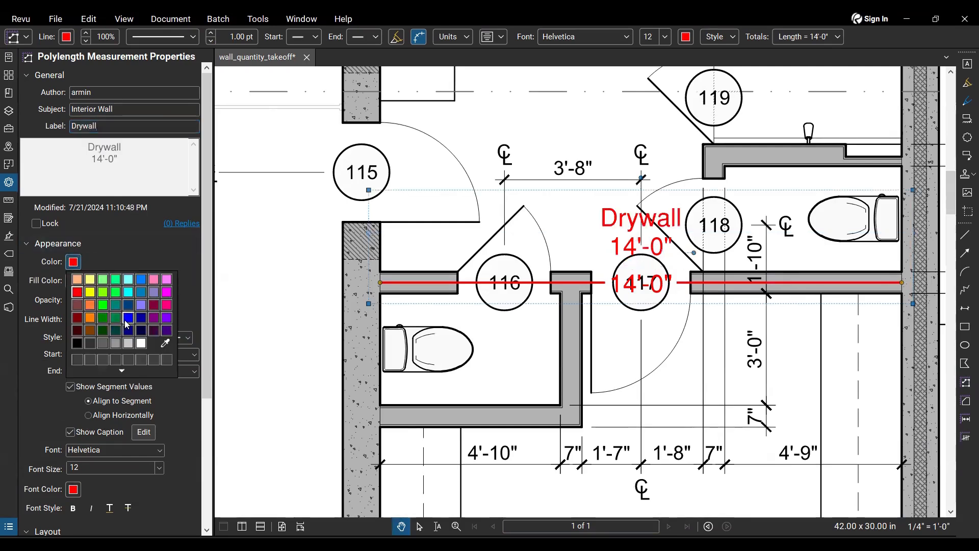
pyautogui.click(127, 319)
pyautogui.click(71, 388)
pyautogui.click(70, 432)
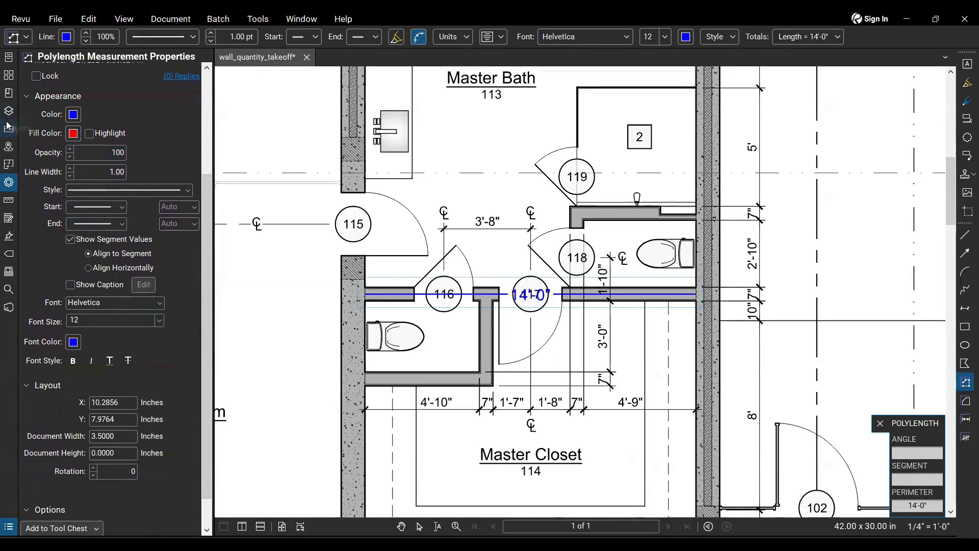
# Reuse the recent interior wall polylength tool to measure the L-shaped toilet room wall by door 116, about 5'-1 5/8" and 3'-7" long
pyautogui.click(9, 128)
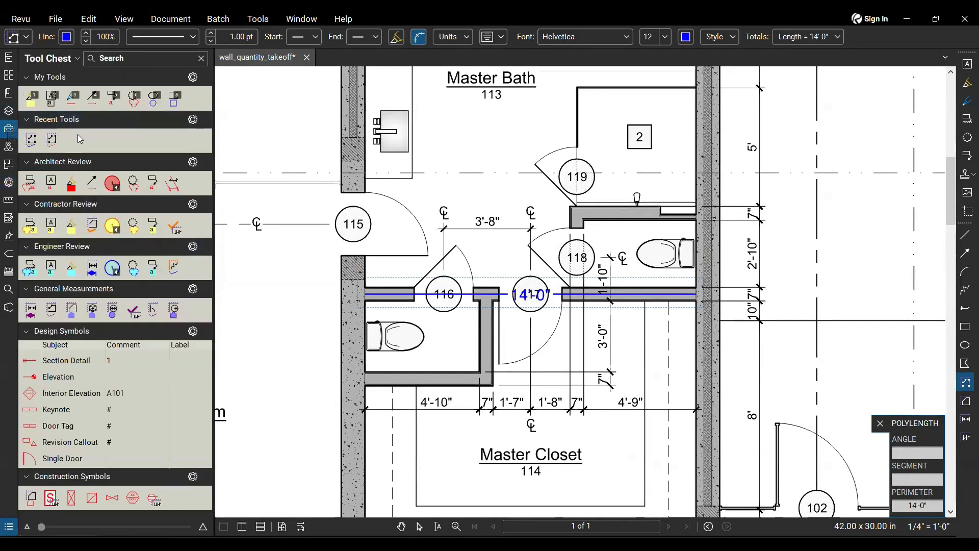
pyautogui.click(31, 141)
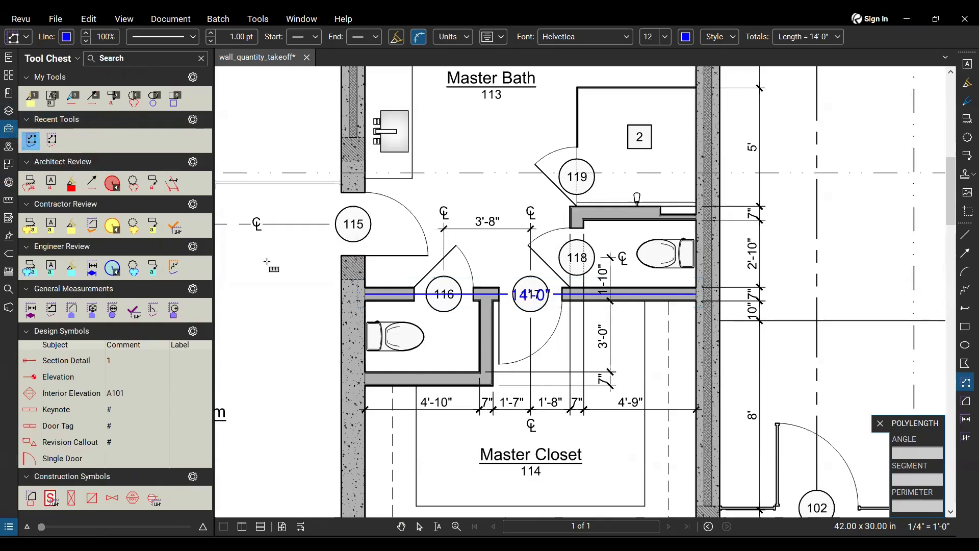
pyautogui.scroll(2, 371, 398)
pyautogui.scroll(3, 371, 395)
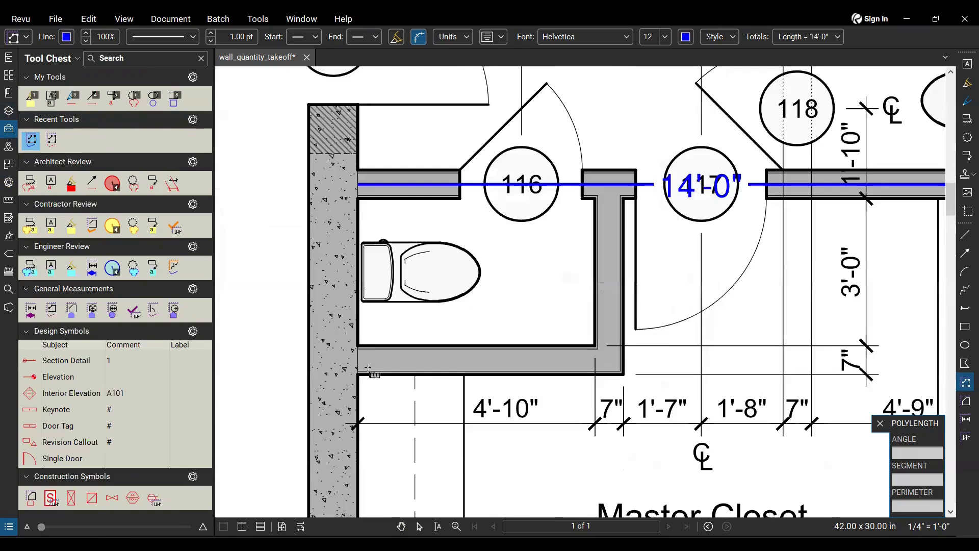
pyautogui.click(356, 361)
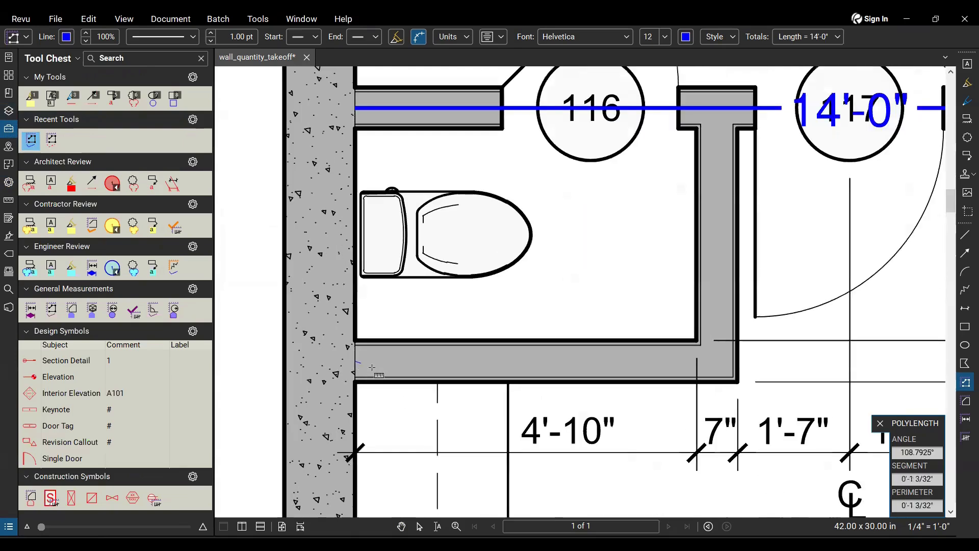
pyautogui.scroll(-1, 356, 361)
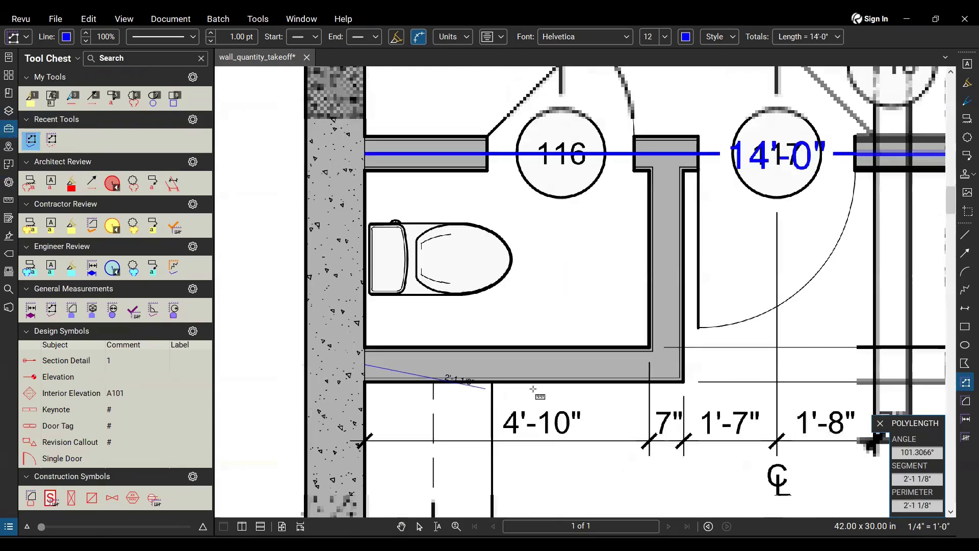
pyautogui.click(666, 364)
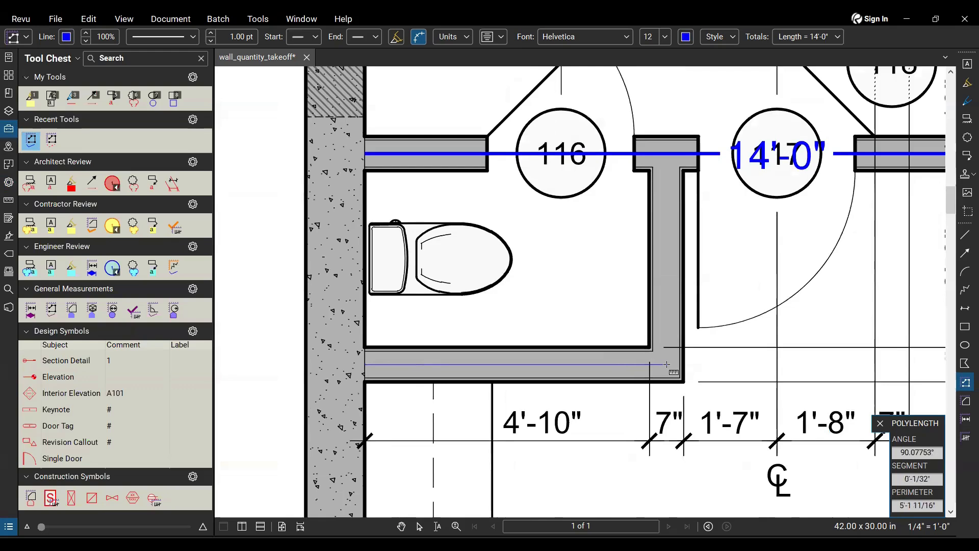
pyautogui.scroll(-1, 666, 364)
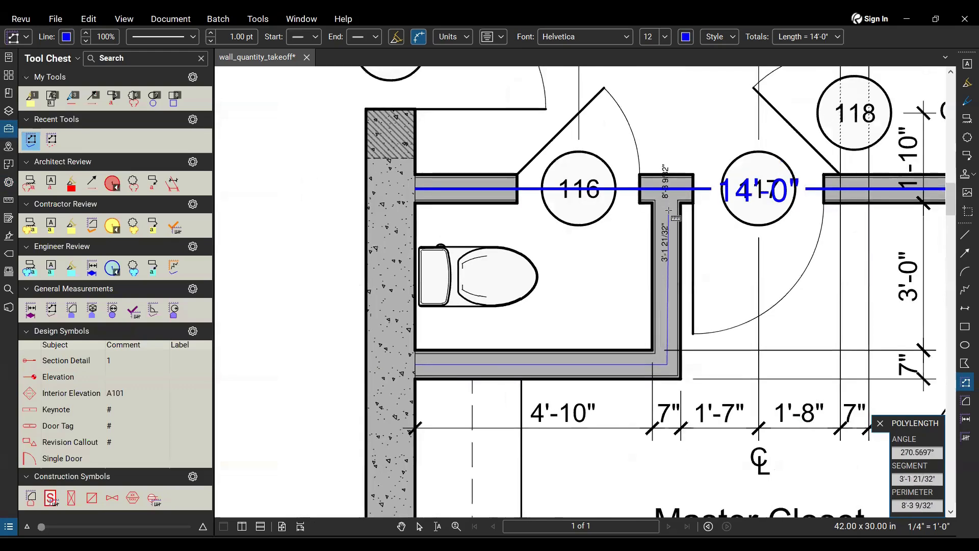
pyautogui.click(668, 190)
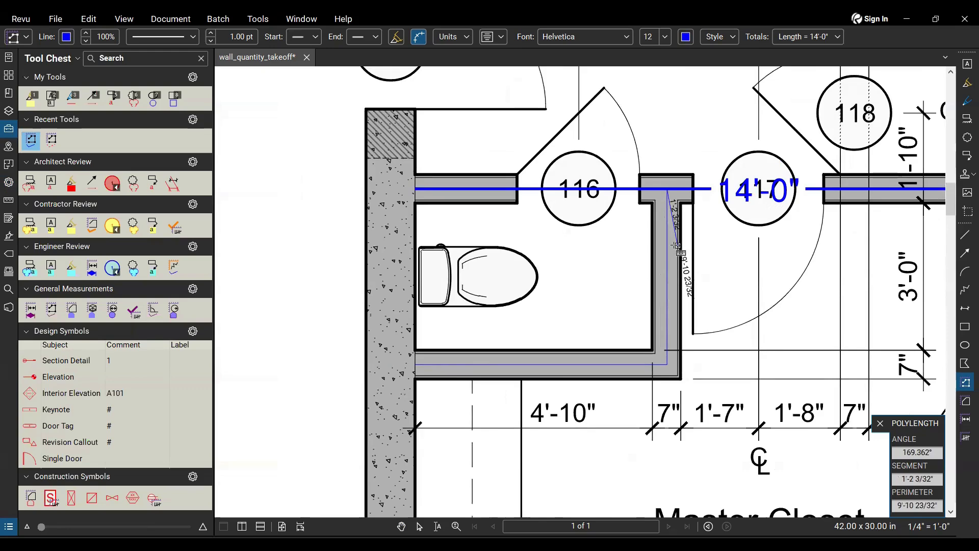
pyautogui.press('Return')
pyautogui.scroll(-2, 550, 285)
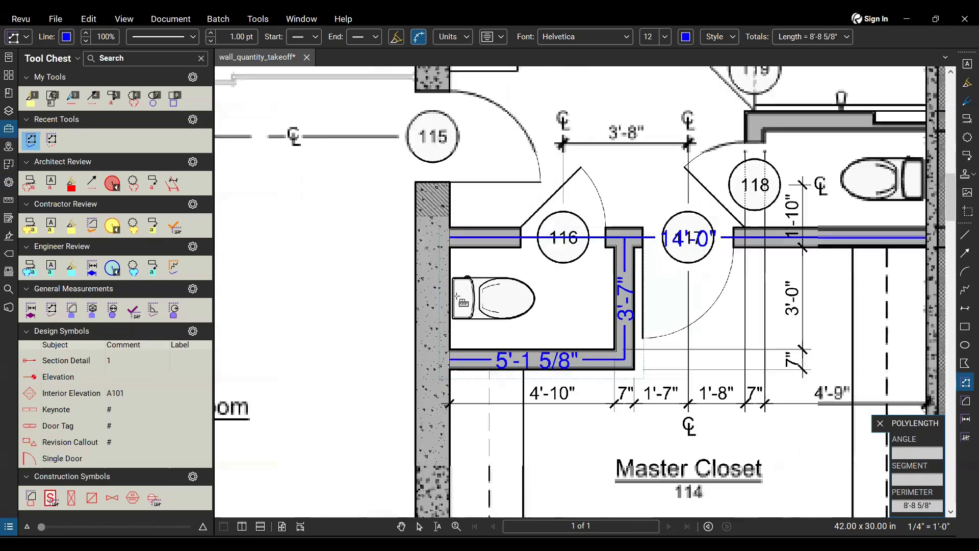
pyautogui.scroll(-3, 679, 294)
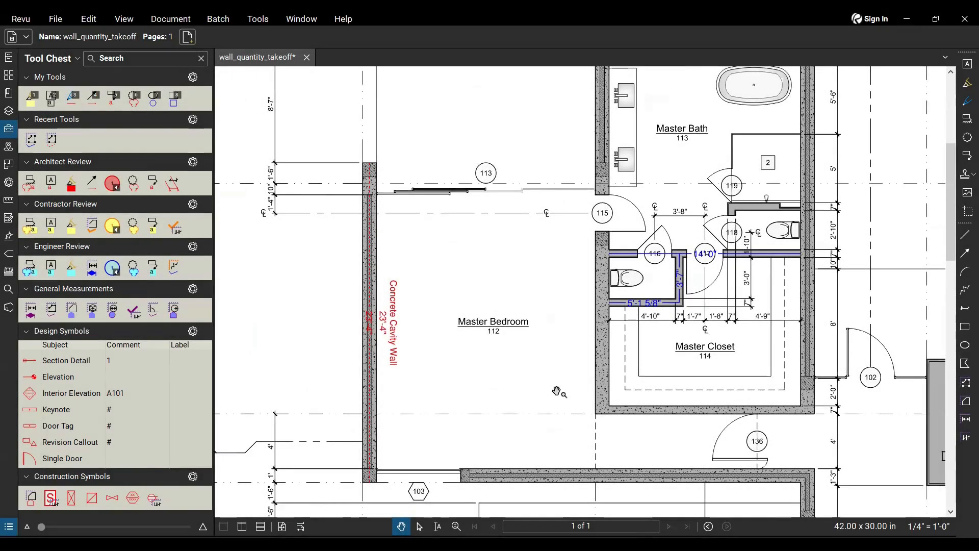
pyautogui.moveTo(644, 388); pyautogui.dragTo(330, 287)
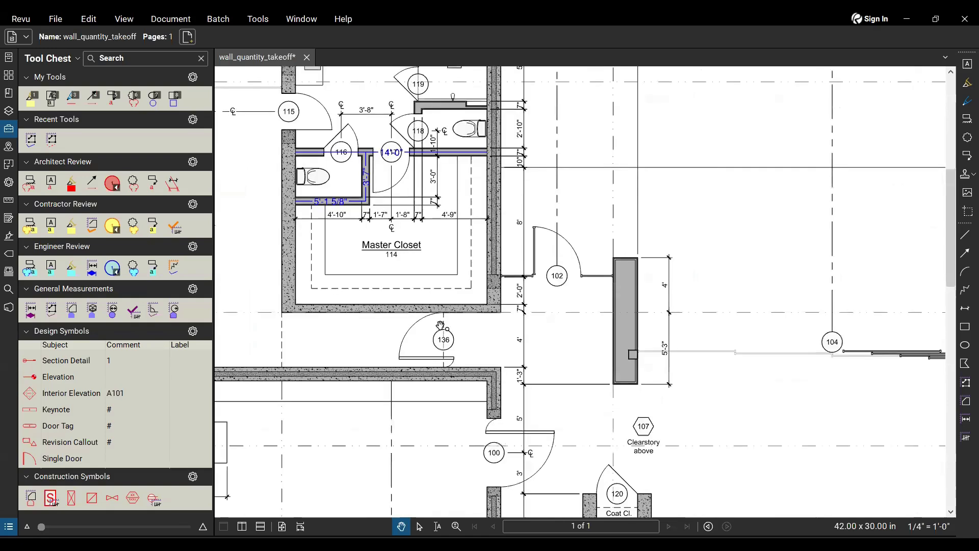
pyautogui.scroll(3, 472, 334)
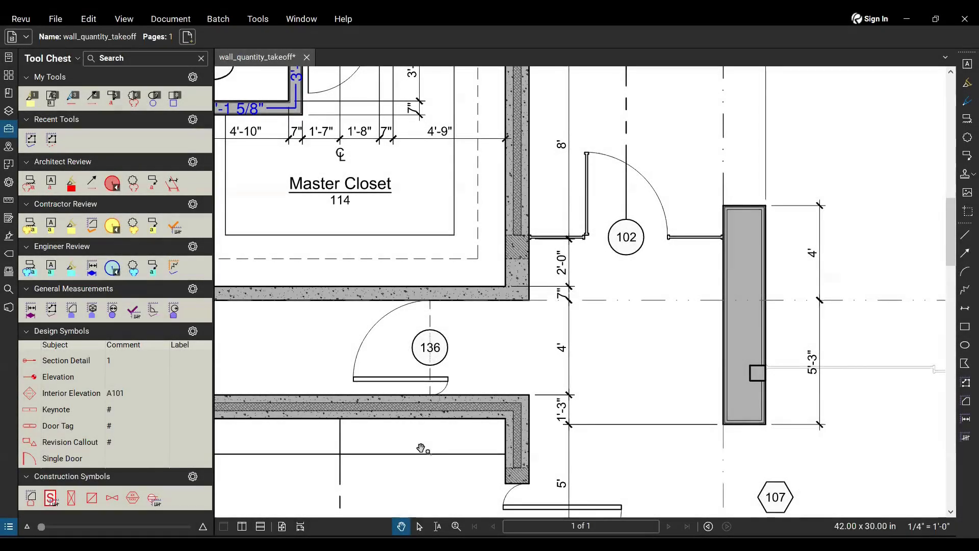
pyautogui.scroll(-3, 423, 448)
pyautogui.scroll(-1, 557, 439)
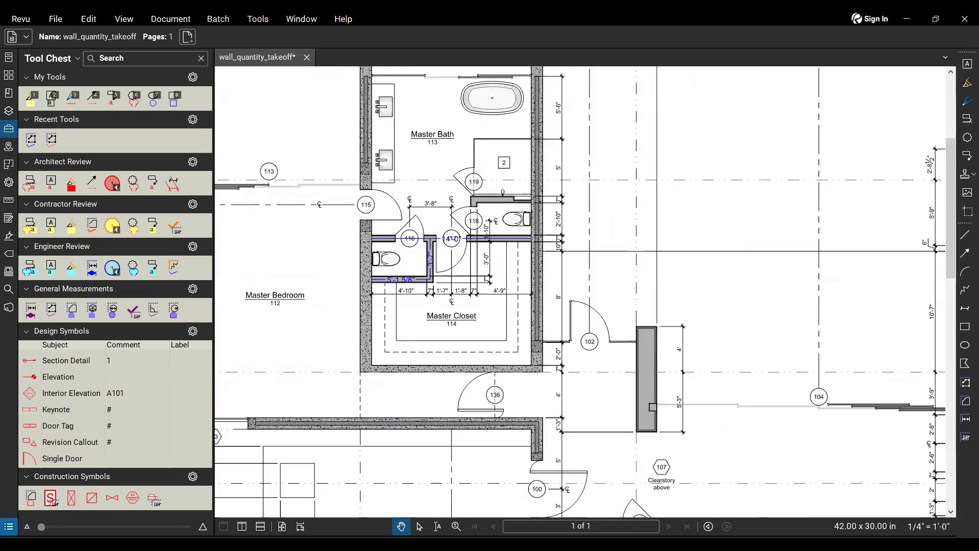
# Show and enlarge the Markups List, export its CSV summary as wall_quantity_takeoff, and hide the list
pyautogui.click(6, 526)
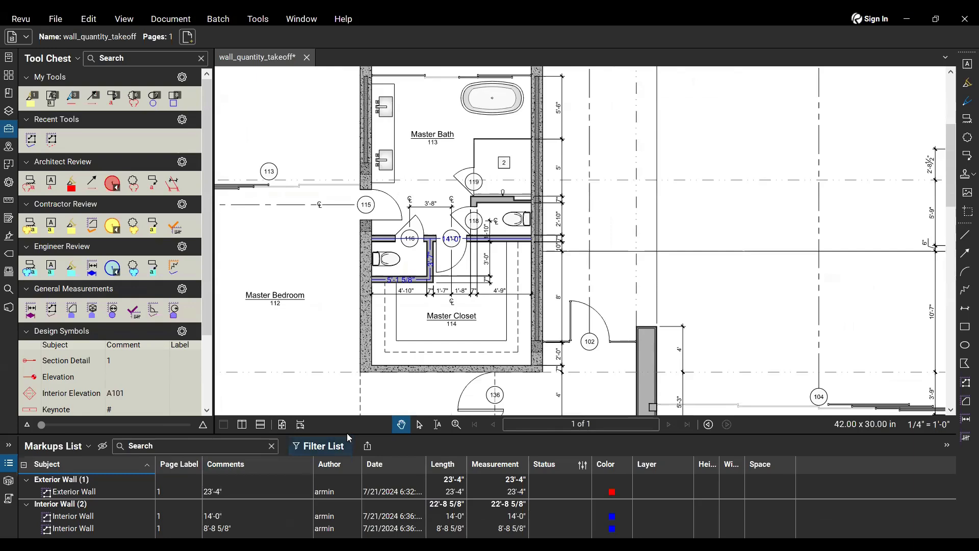
pyautogui.moveTo(349, 433); pyautogui.dragTo(360, 382)
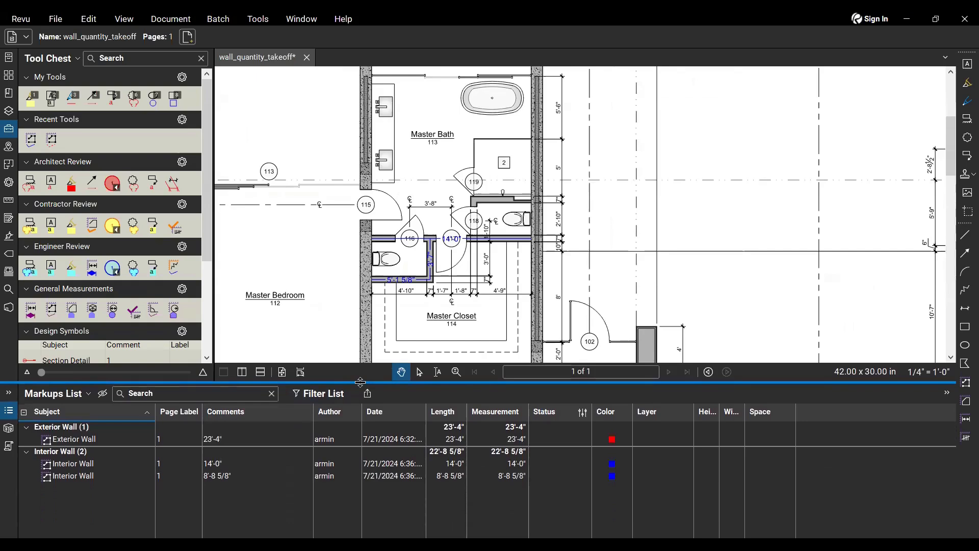
pyautogui.click(369, 394)
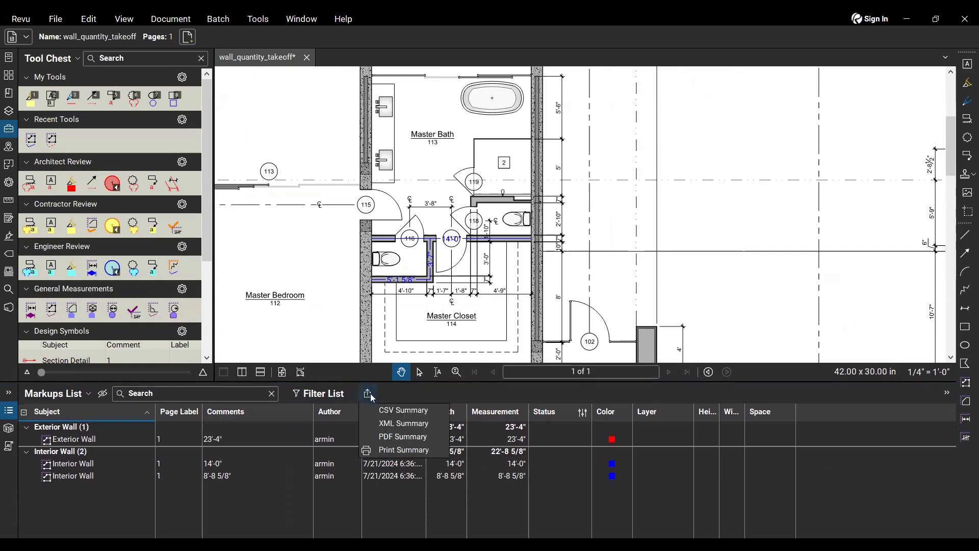
pyautogui.click(399, 411)
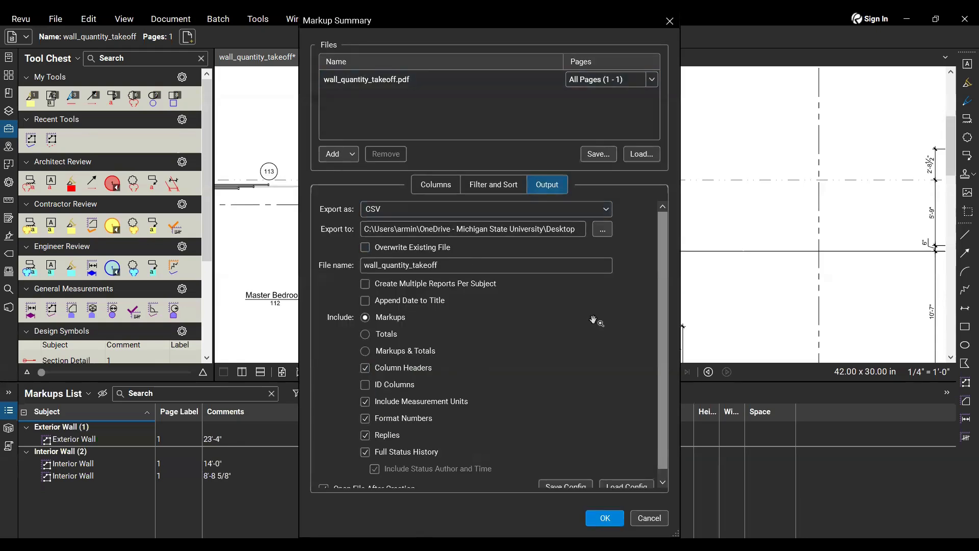
pyautogui.click(605, 518)
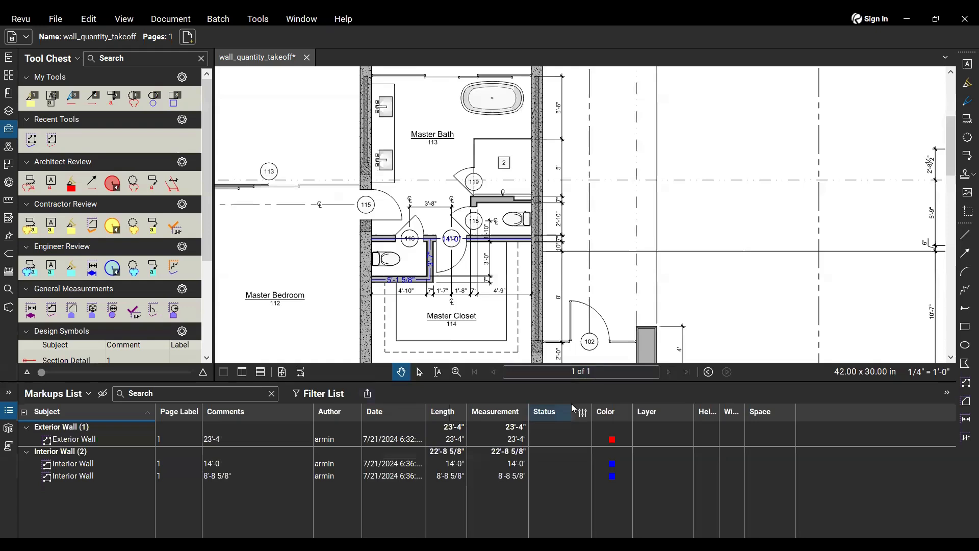
pyautogui.click(6, 414)
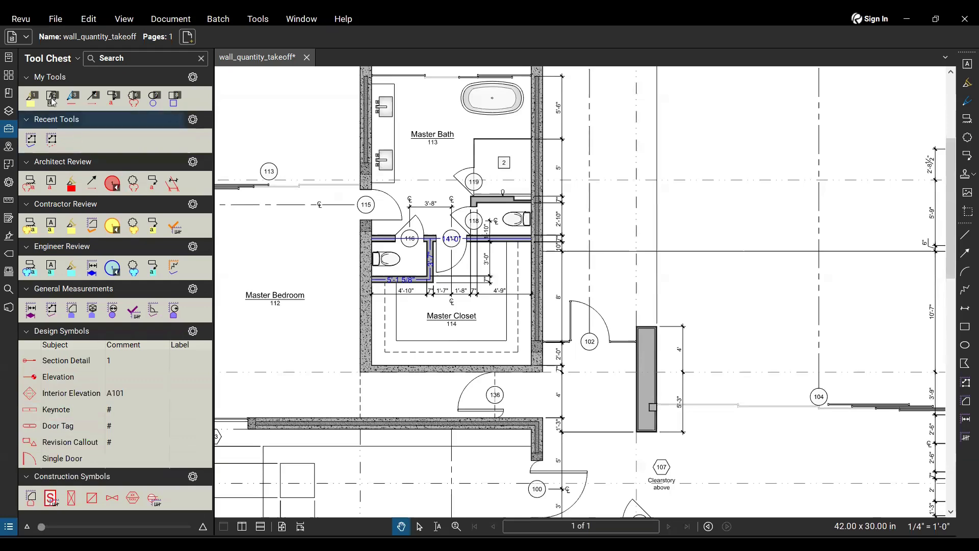
# Save the wall_quantity_takeoff document and close it
pyautogui.click(55, 19)
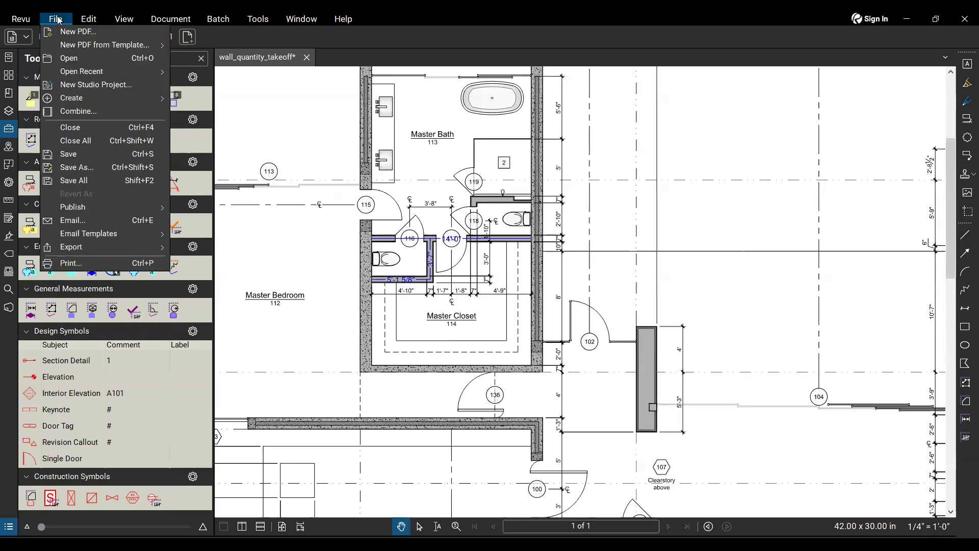
pyautogui.click(67, 154)
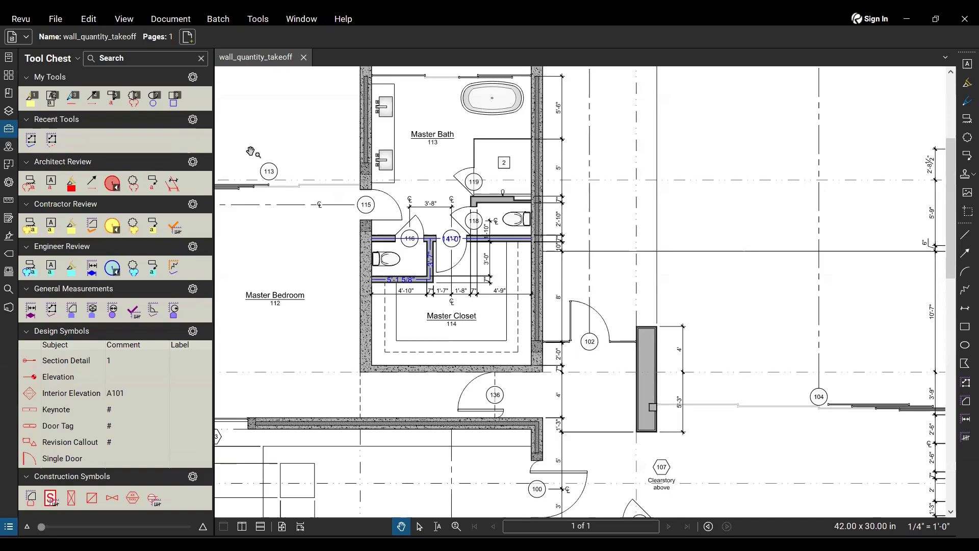
pyautogui.click(303, 57)
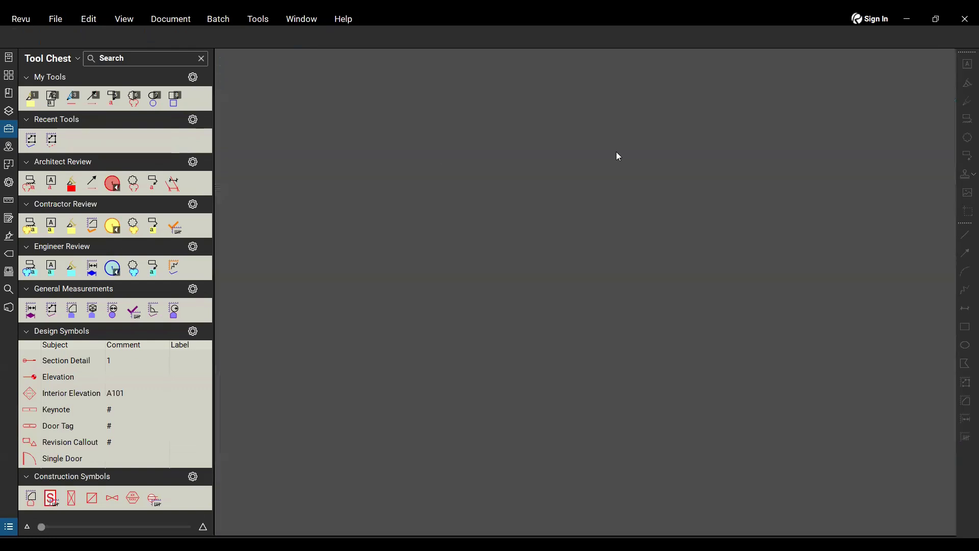